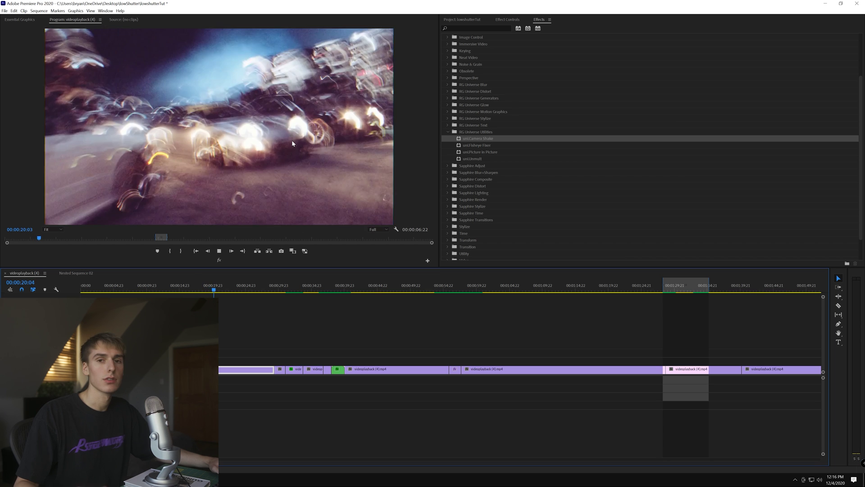
Step: Review shots around 00:00:38 and 00:00:54, then park the playhead at 00:01:29:20
key("space")
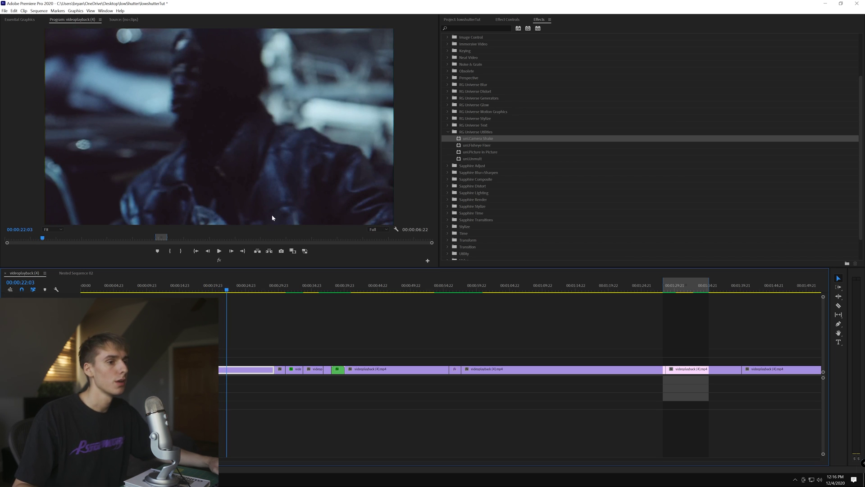
left_click(332, 289)
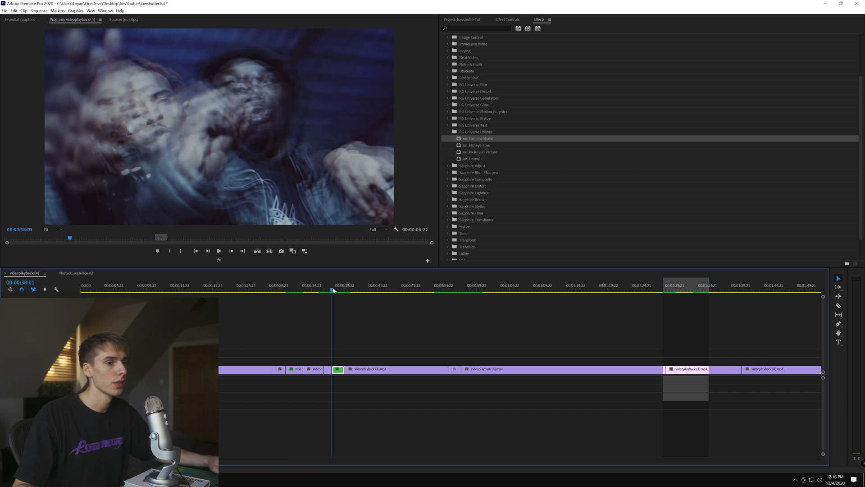
key("space")
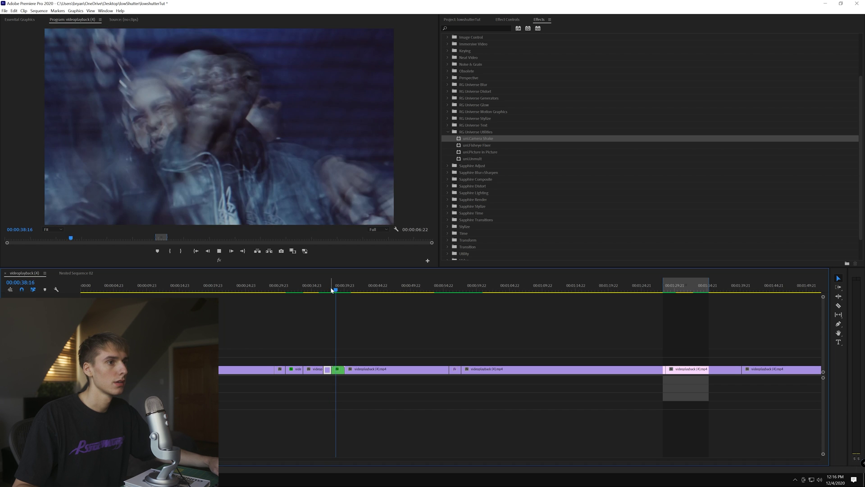
key("space")
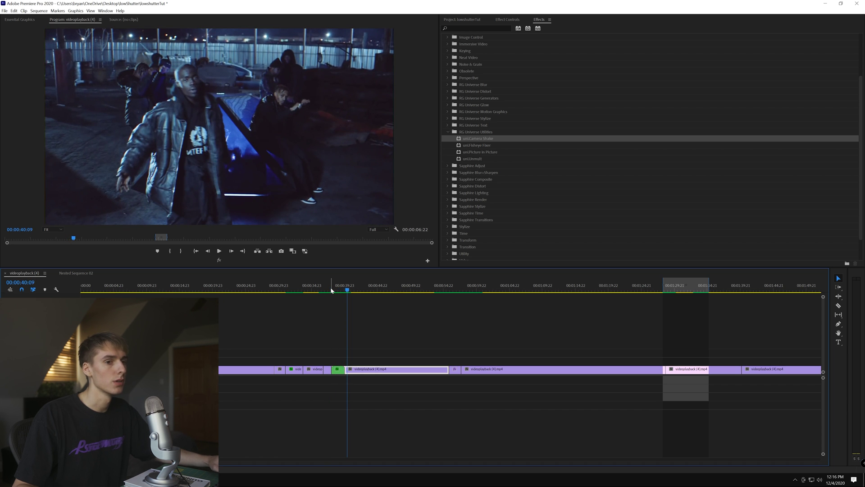
left_click(667, 290)
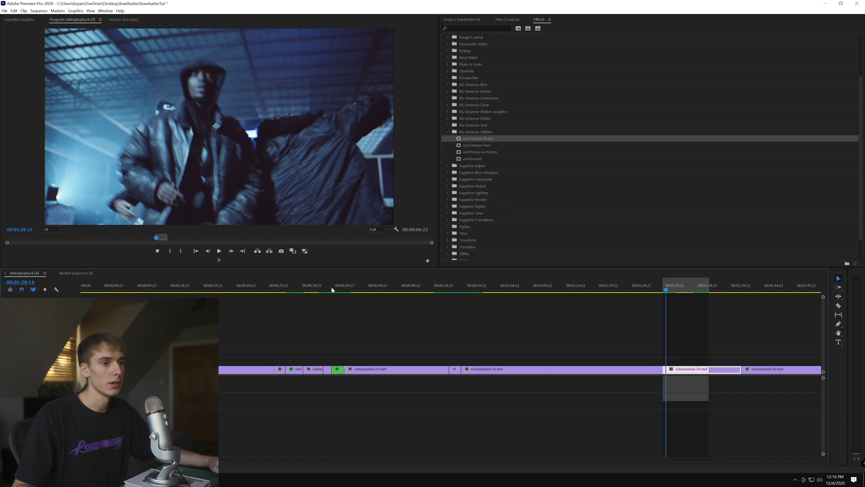
left_click(347, 290)
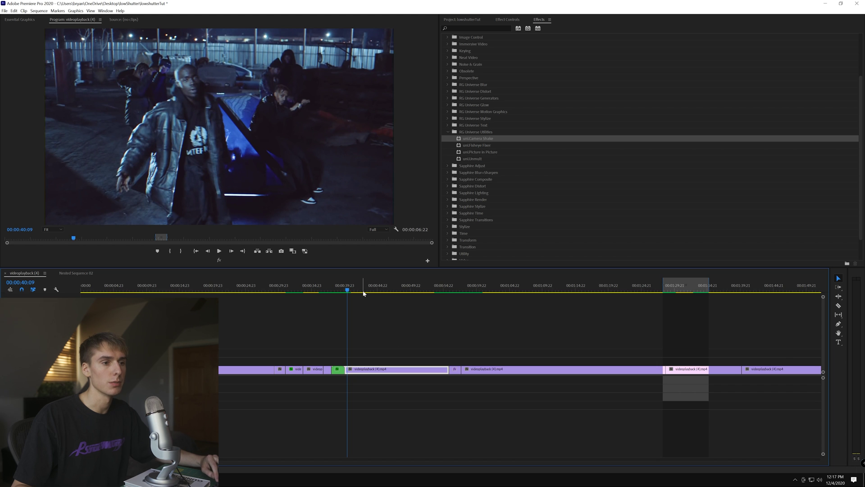
left_click_drag(363, 292, 480, 293)
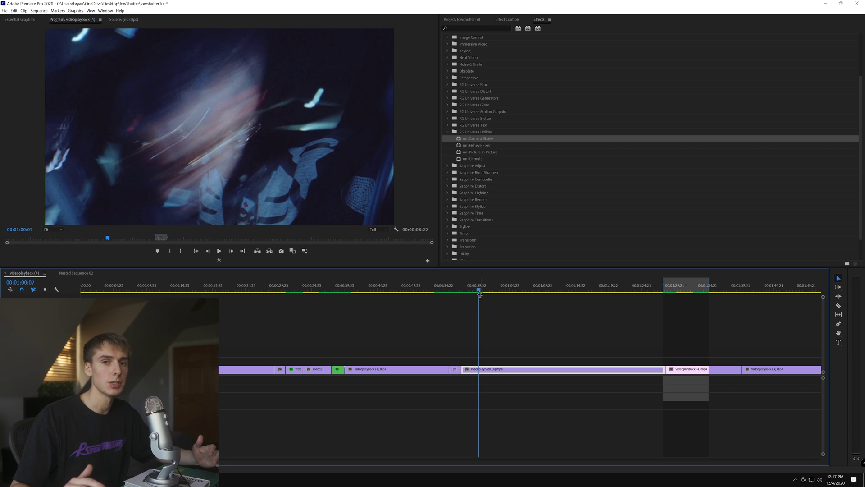
left_click(674, 293)
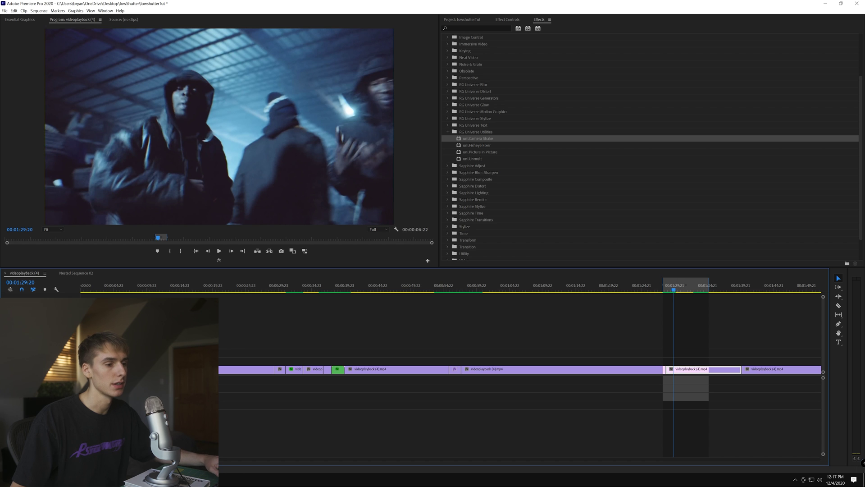
Step: Zoom into the timeline and razor-split the clip near 00:01:32:19
key("=")
key("=")
key("=")
left_click(459, 289)
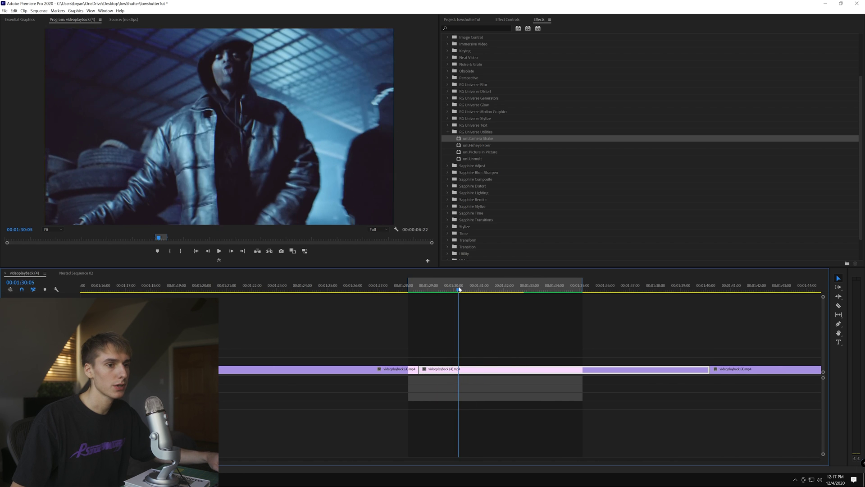
key("Left")
left_click_drag(462, 290, 486, 294)
key("c")
left_click(524, 364)
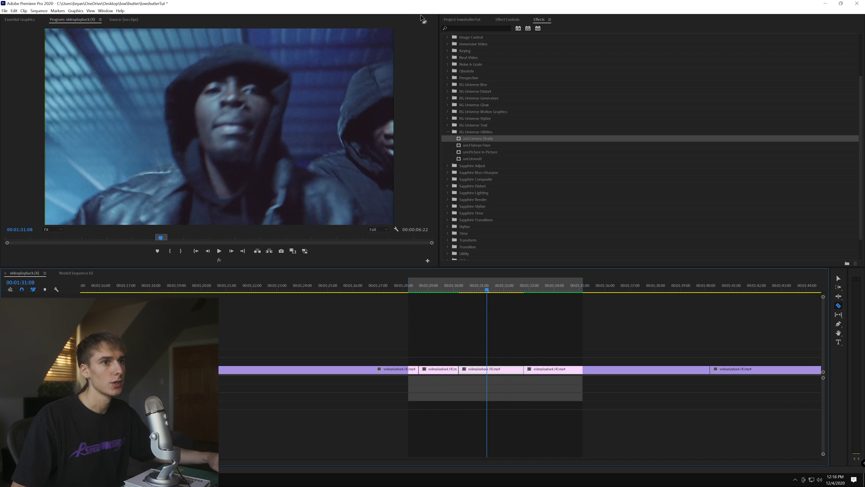
Step: Find the Echo effect by searching 'echo' and apply it to the clip at the playhead
left_click(470, 29)
type("echo")
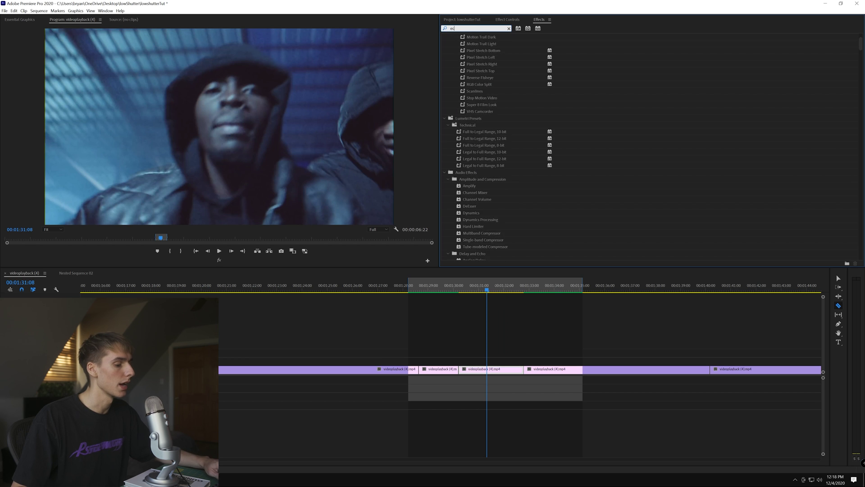
left_click(465, 106)
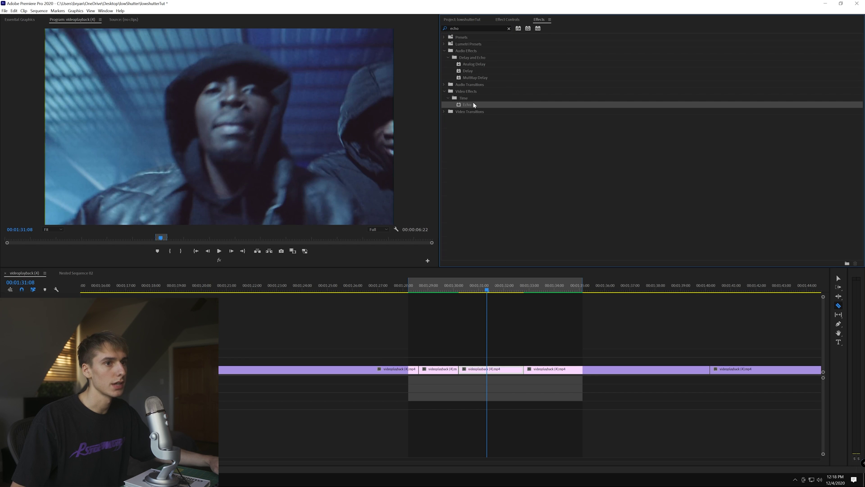
left_click_drag(484, 369, 484, 370)
Step: Set Echo Operator to Screen, Decay to 0.80 and Echo Time to -0.100
left_click(514, 20)
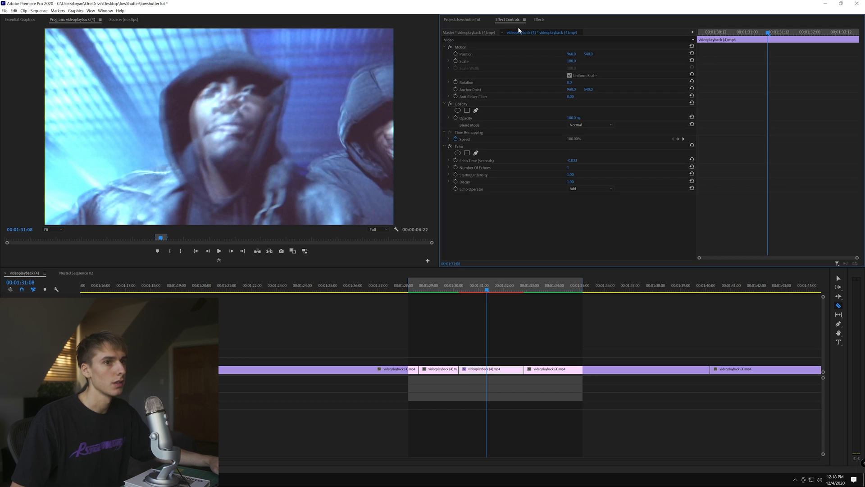
left_click(577, 189)
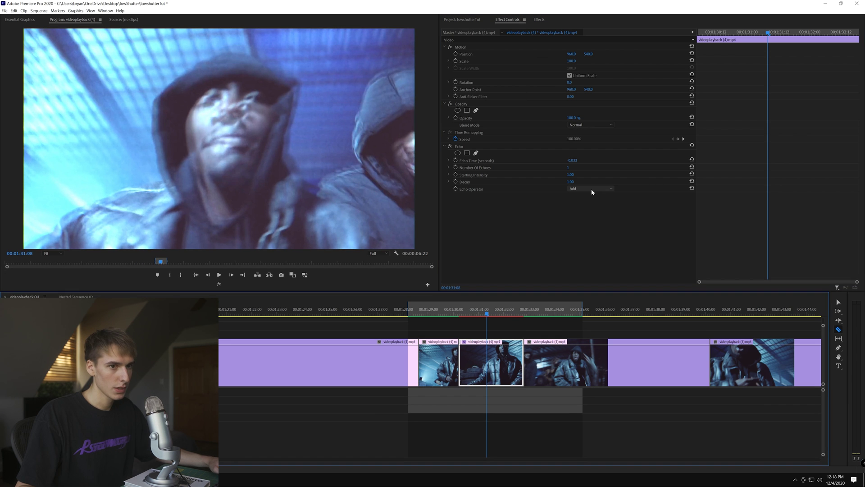
left_click(586, 217)
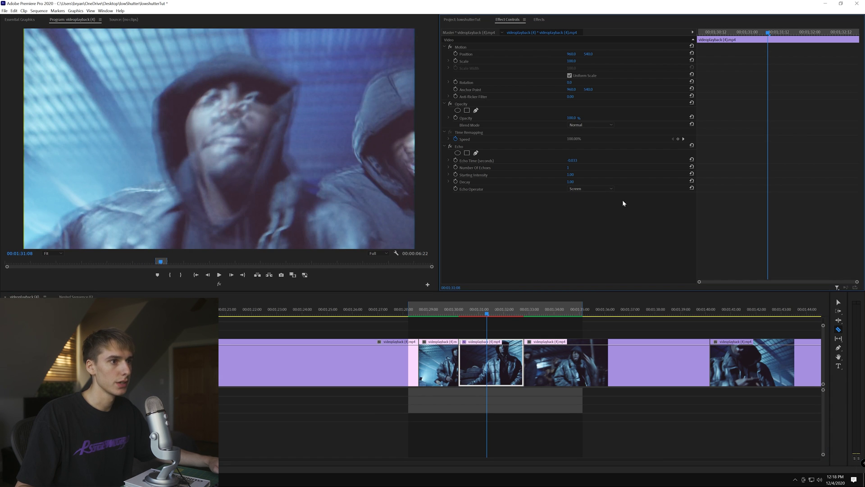
left_click(569, 167)
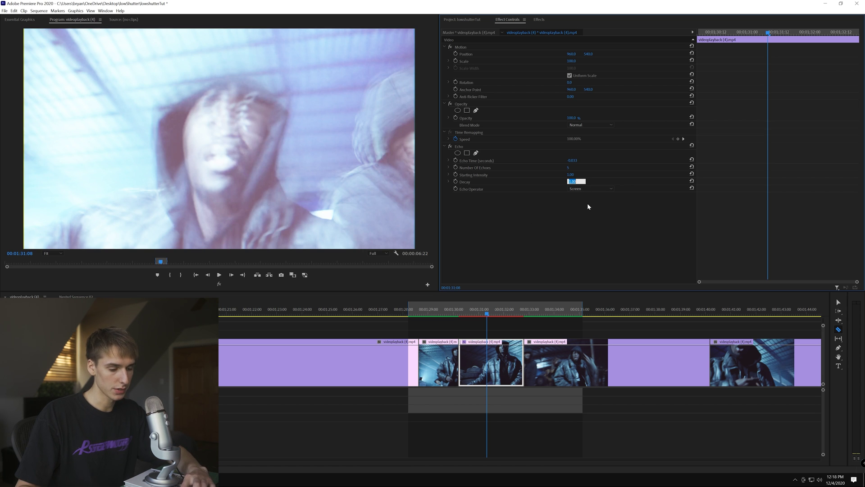
key("Return")
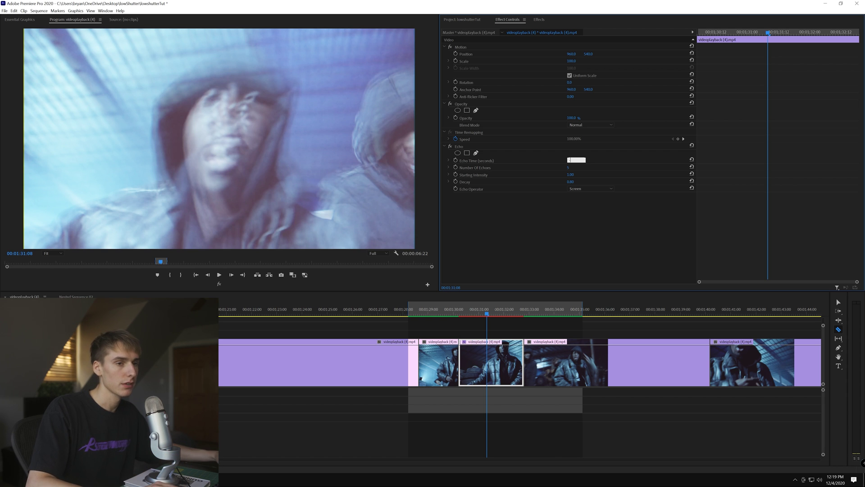
key("Return")
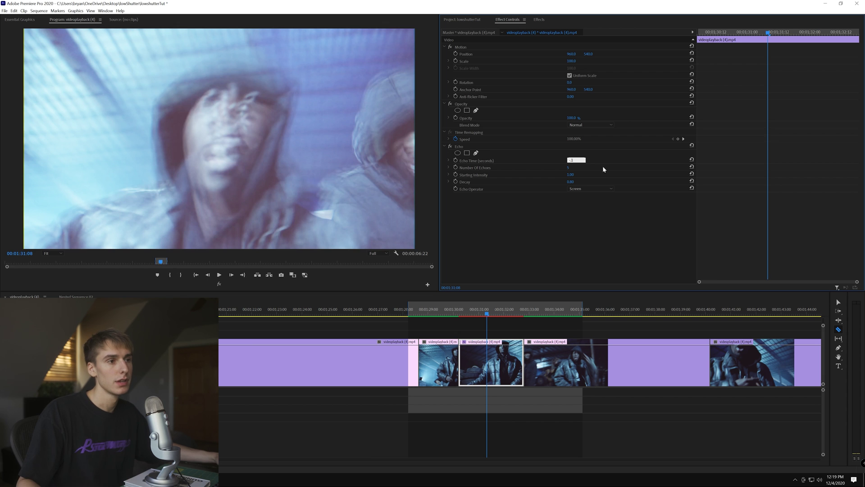
Step: Render In to Out and replay the echoed clip from 01:30:03
left_click(39, 10)
left_click(53, 35)
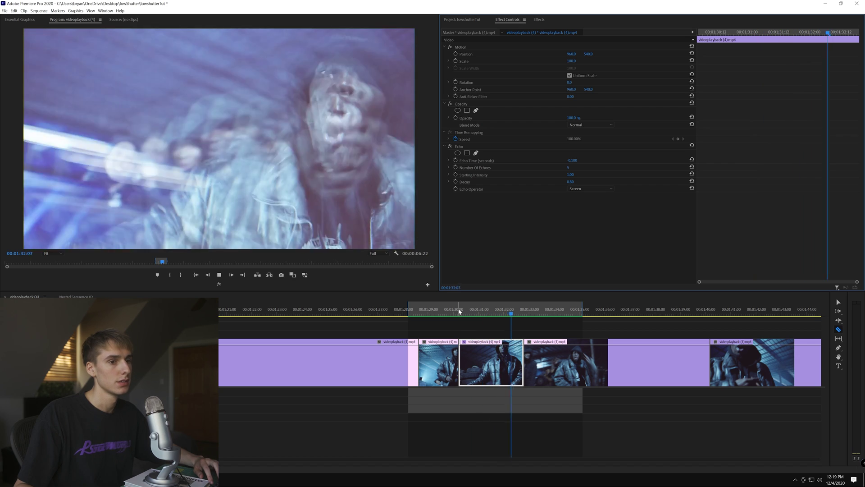
left_click(459, 311)
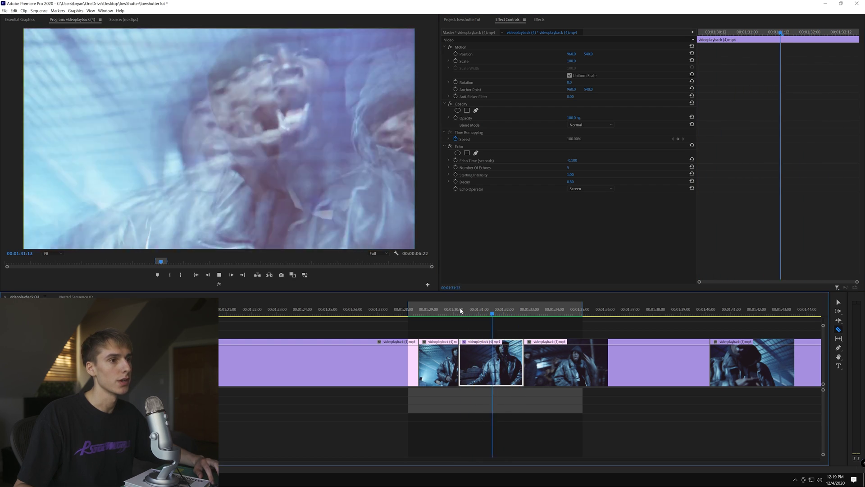
left_click(456, 311)
left_click_drag(456, 311, 471, 312)
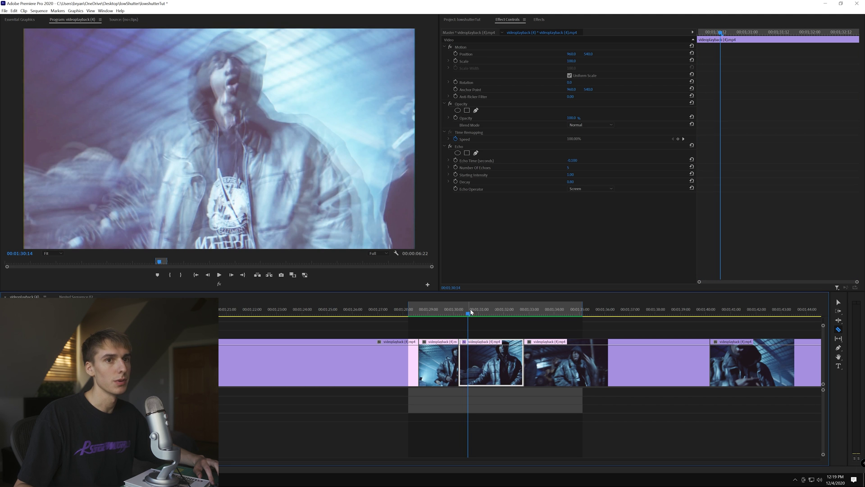
Step: Search 'lumetri color' and drag Lumetri Color onto the echoed clip
left_click(538, 20)
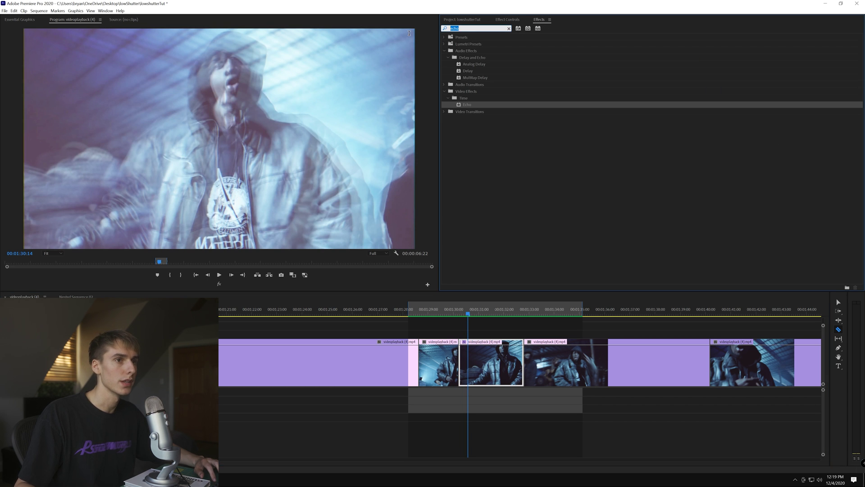
type("lumetri color")
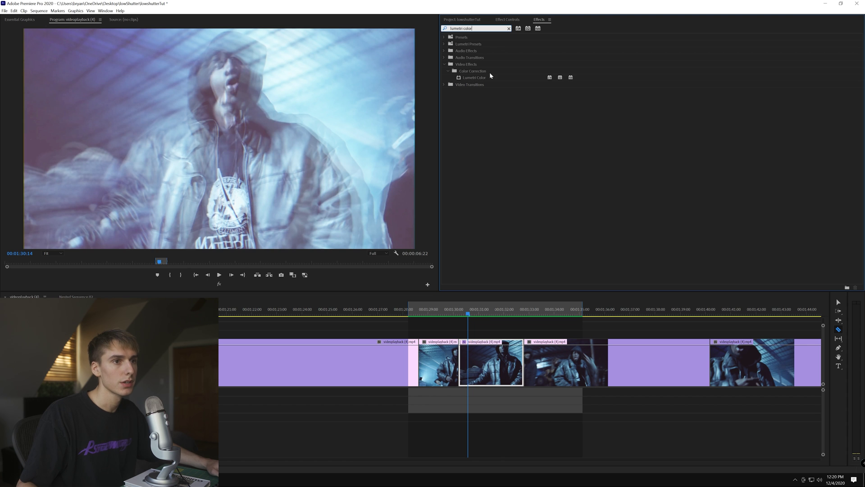
left_click_drag(491, 77, 478, 359)
Step: Turn on Comparison View and slide the Reference to a different, cleaner shot
key("Left")
key("Left")
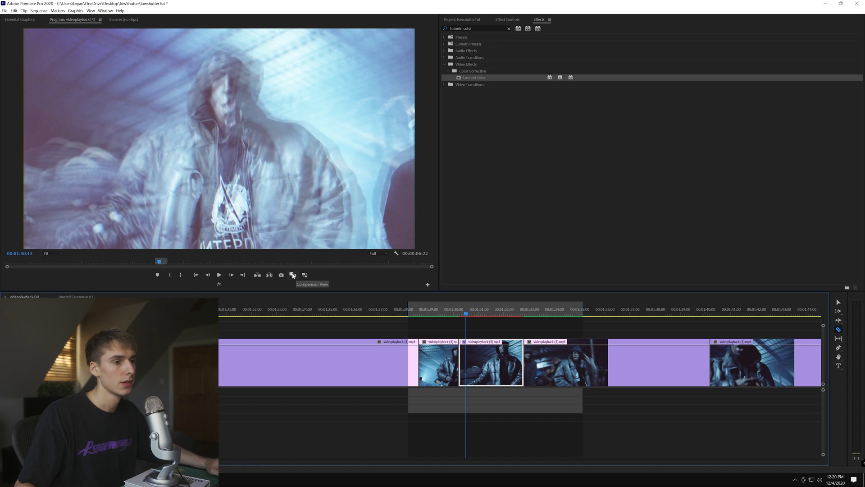
left_click(293, 274)
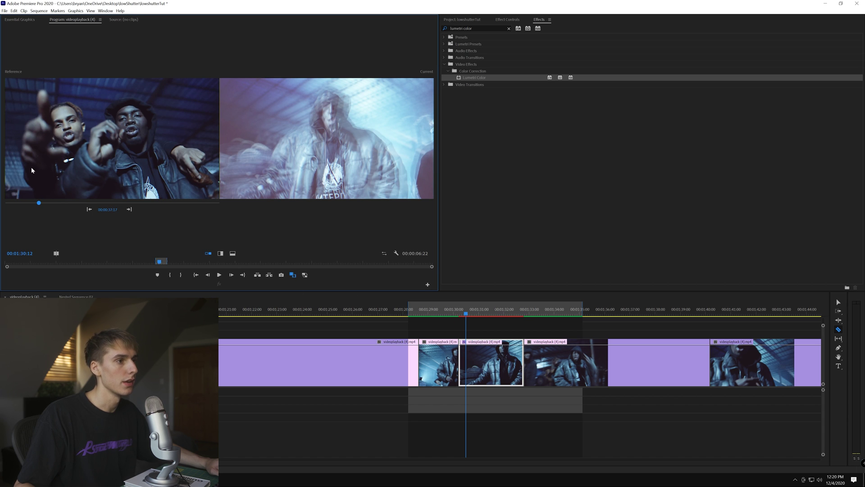
left_click(428, 312)
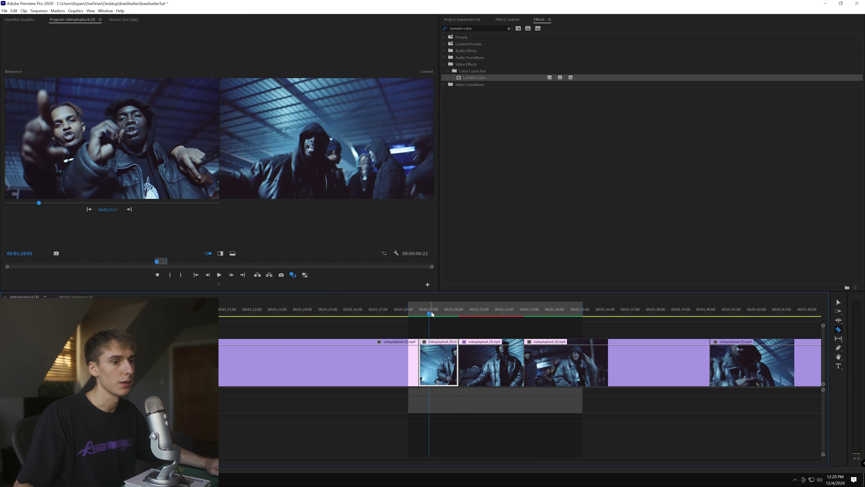
key("space")
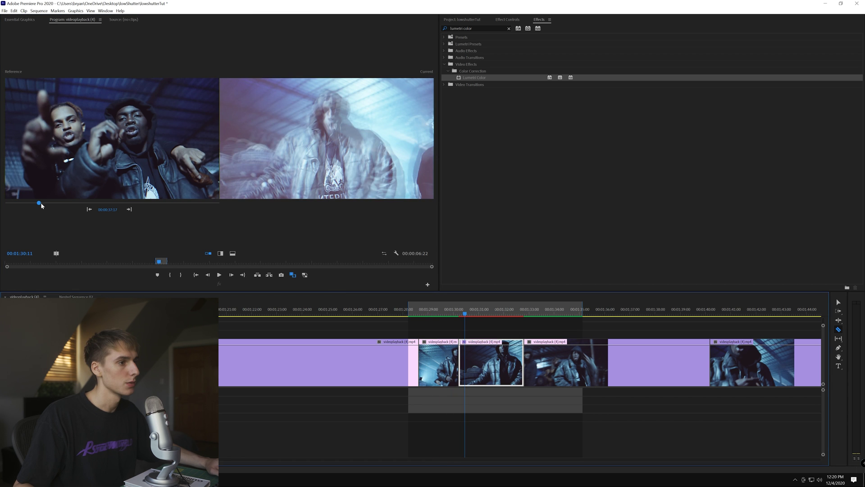
left_click_drag(39, 202, 82, 205)
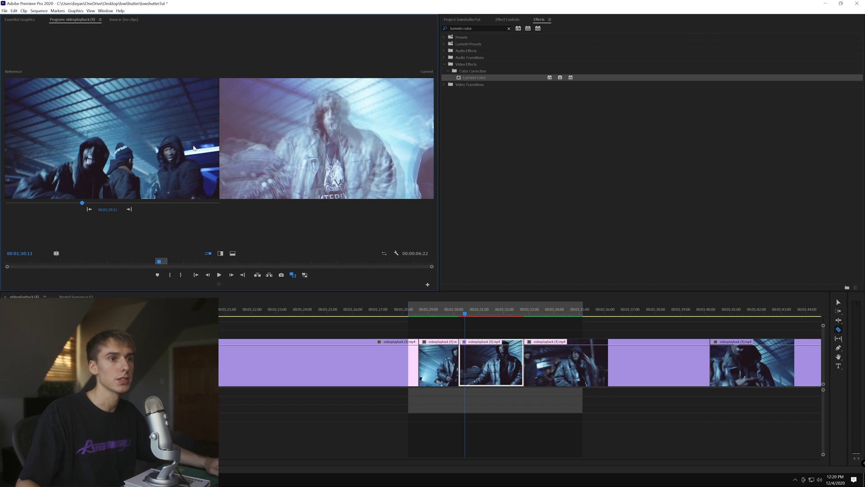
left_click(507, 20)
Step: Set Lumetri Basic Correction Exposure to -2.0 to darken the image
left_click(449, 211)
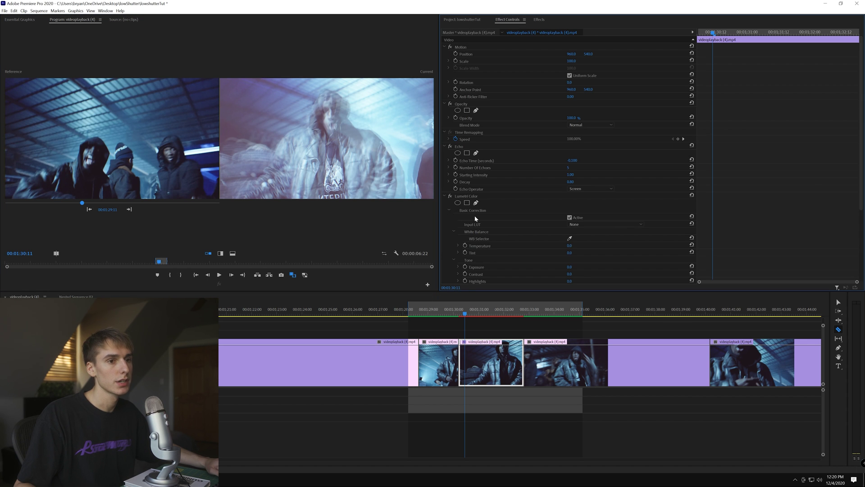
scroll(570, 245, "down", 1)
left_click(576, 240)
type("-2")
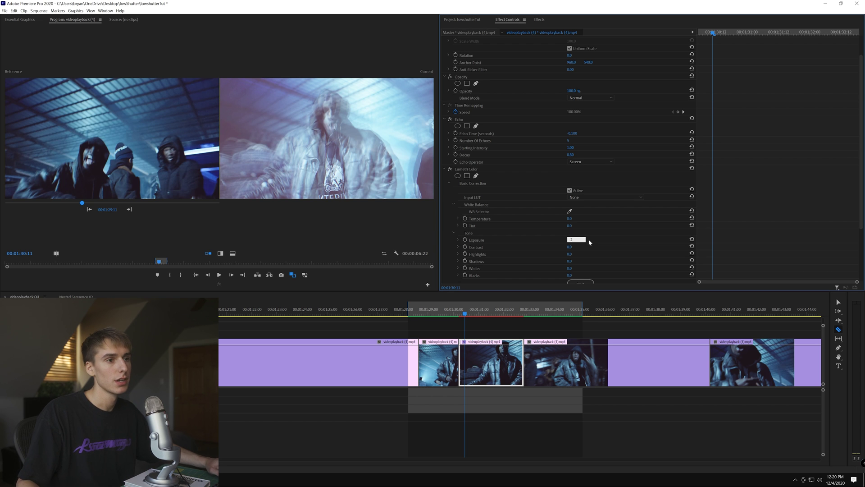
key("Return")
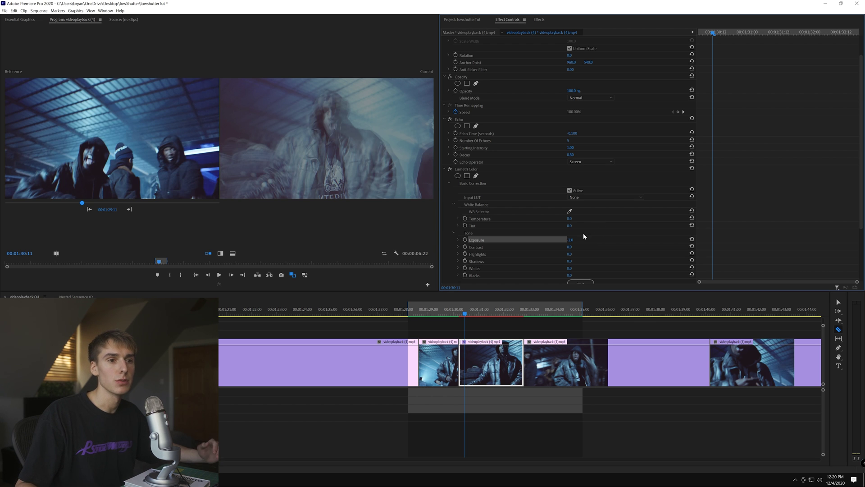
key("Right")
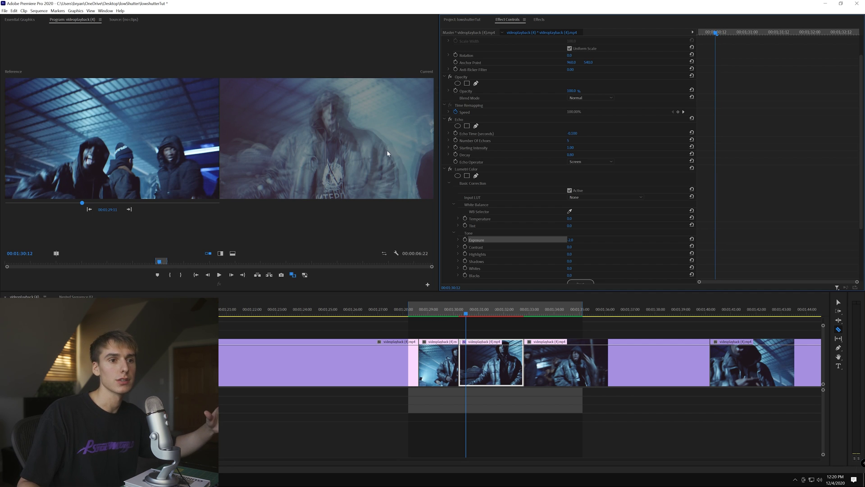
Step: Shape an S-curve in RGB Curves with a lowered shadow point and raised highlight point
scroll(560, 228, "down", 5)
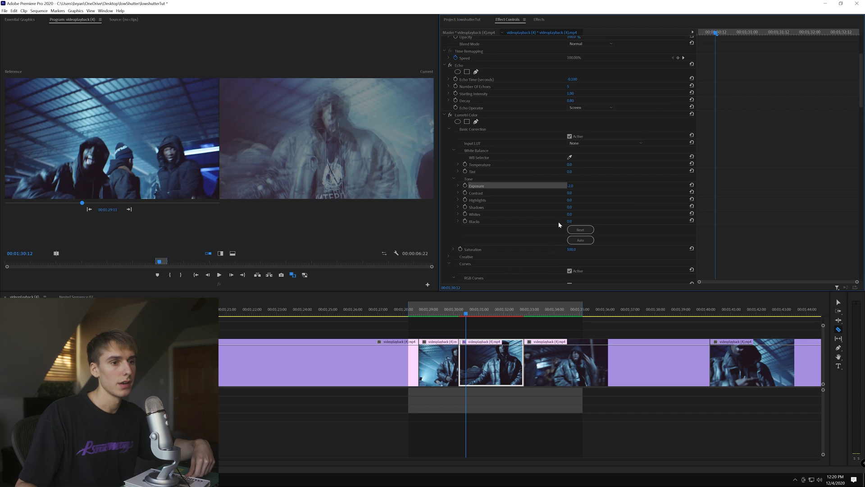
scroll(556, 242, "down", 1)
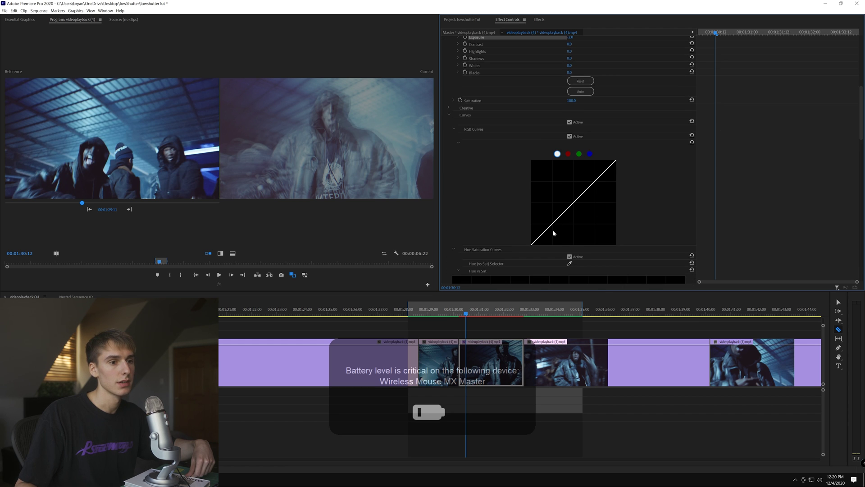
left_click_drag(553, 227, 554, 229)
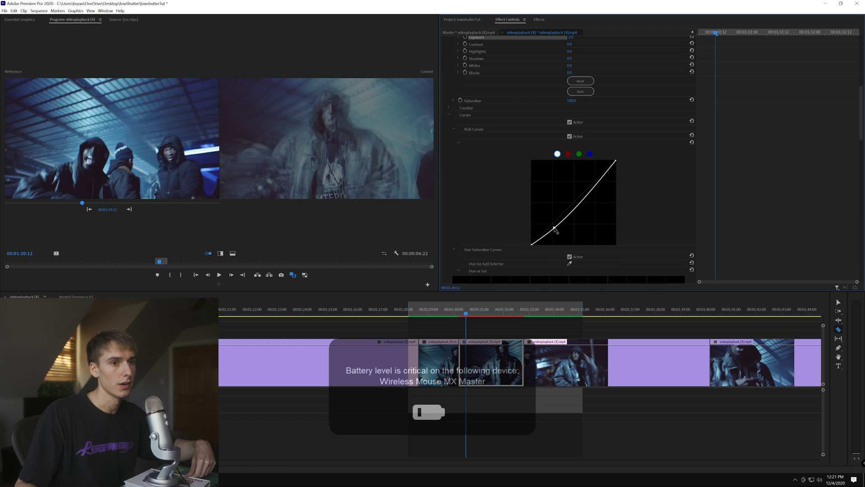
left_click(594, 181)
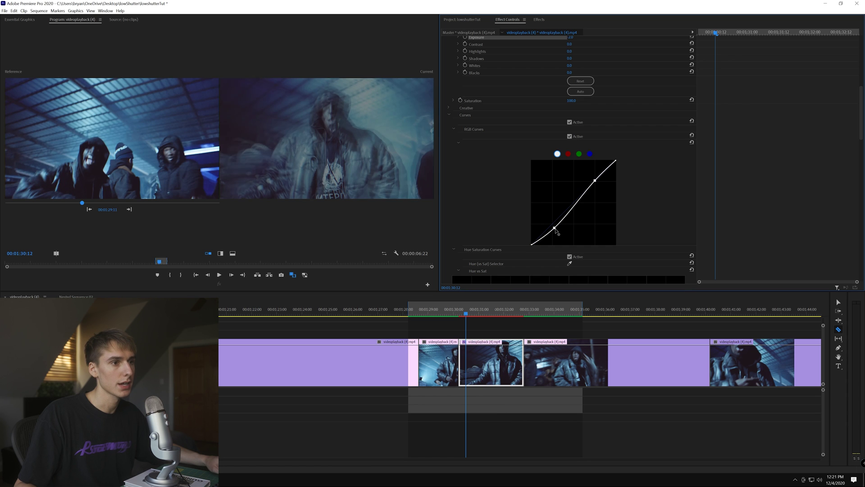
left_click_drag(555, 229, 557, 230)
scroll(564, 131, "up", 4)
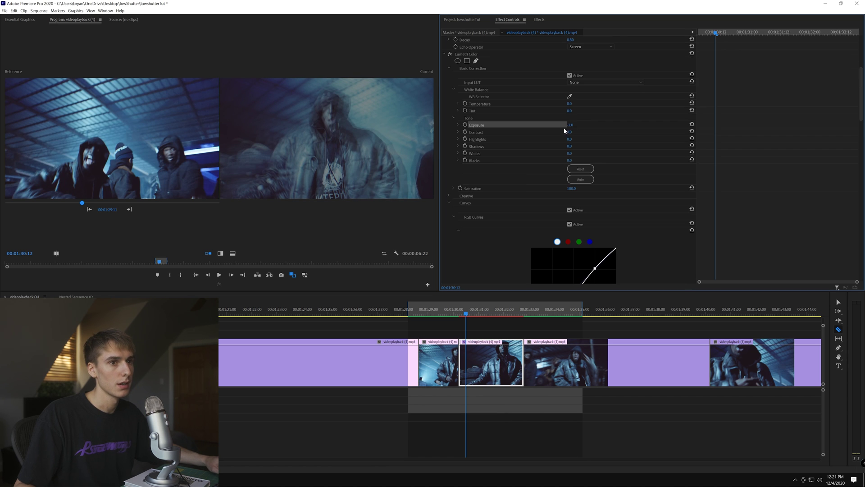
scroll(555, 139, "down", 3)
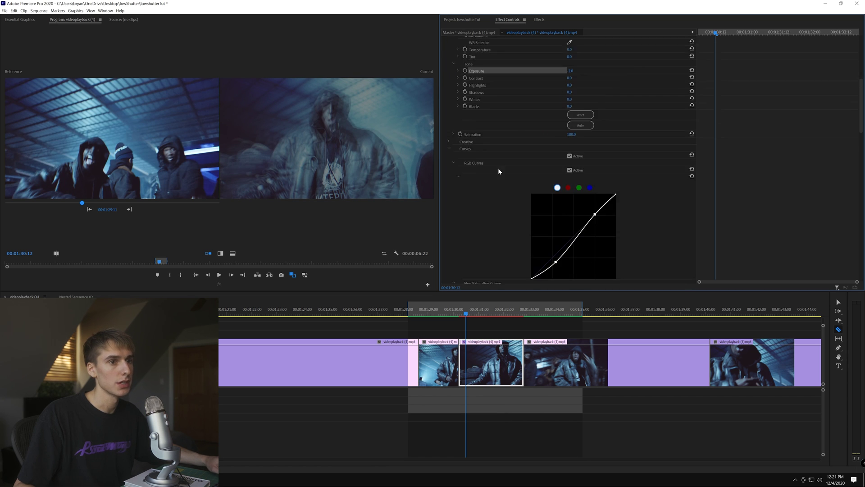
left_click(449, 150)
Step: Use Color Wheels & Match to apply a colour match to the reference frame
left_click(449, 251)
scroll(541, 234, "down", 2)
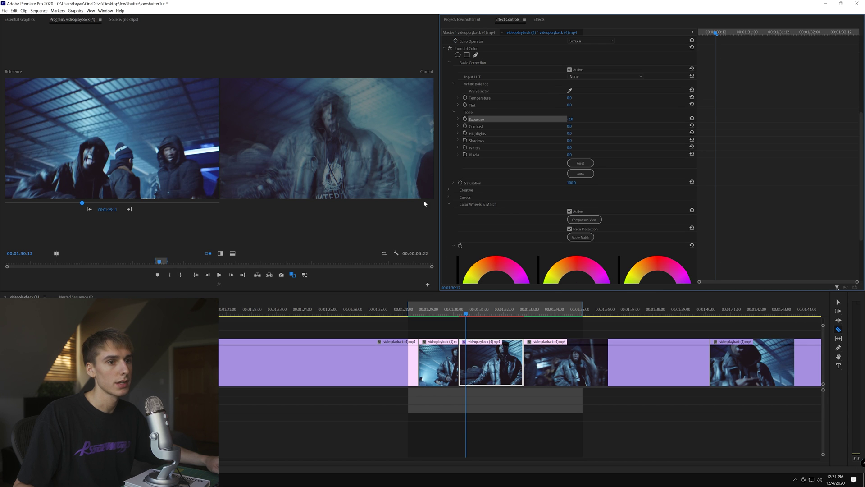
scroll(555, 203, "down", 2)
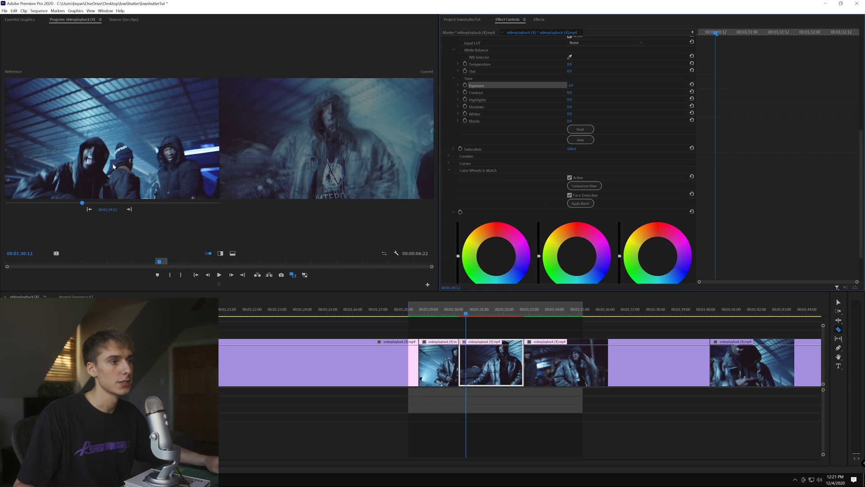
left_click(580, 203)
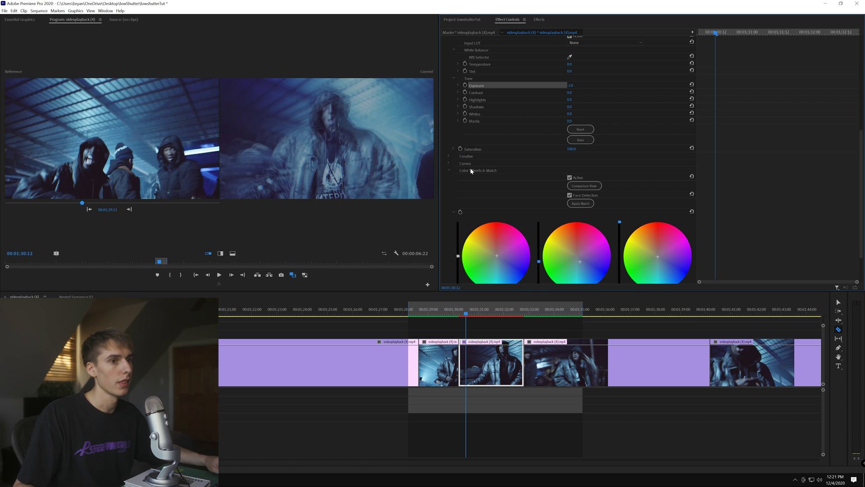
left_click(449, 171)
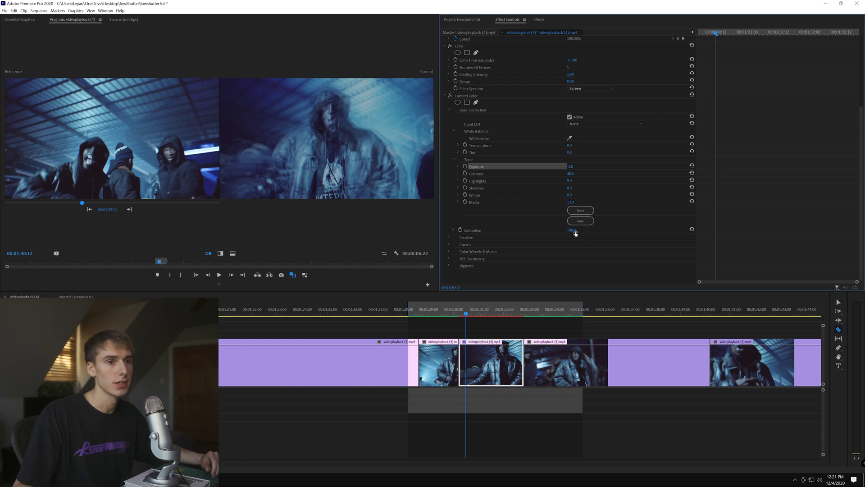
Step: Lower Saturation to 85
left_click(573, 230)
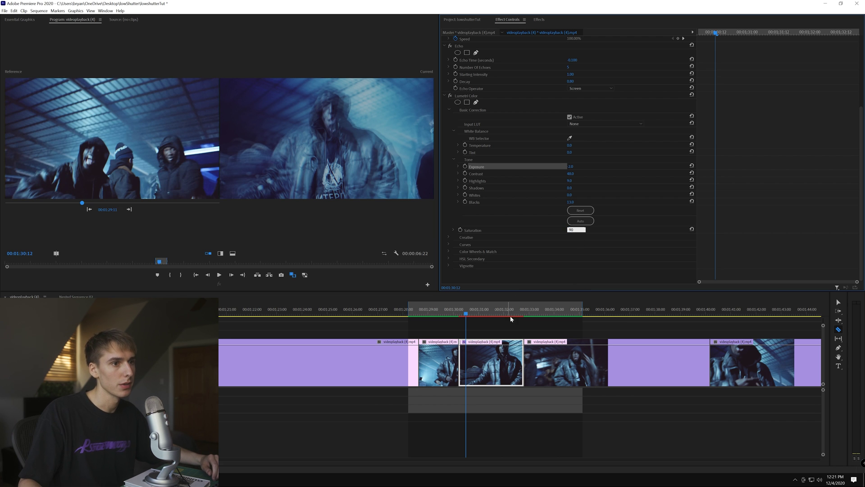
type("90")
key("Return")
left_click(571, 230)
type("85")
key("Return")
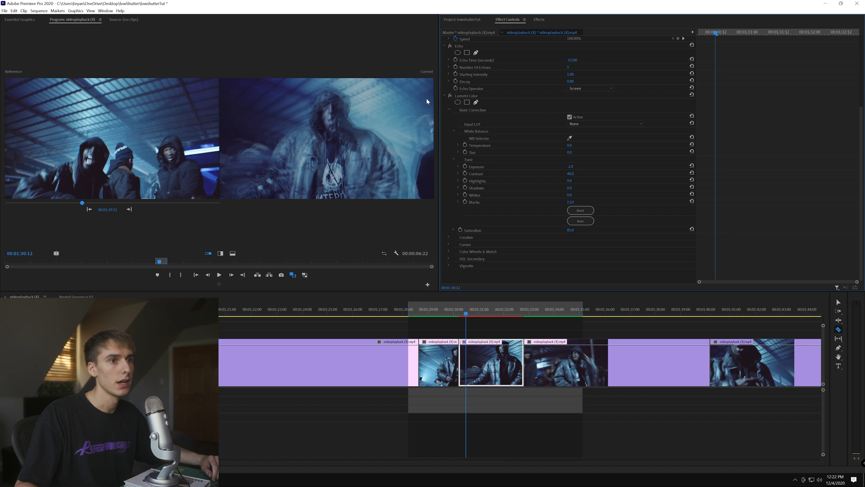
Step: Render Effects In to Out and shuttle back and forth to review the result
left_click(447, 96)
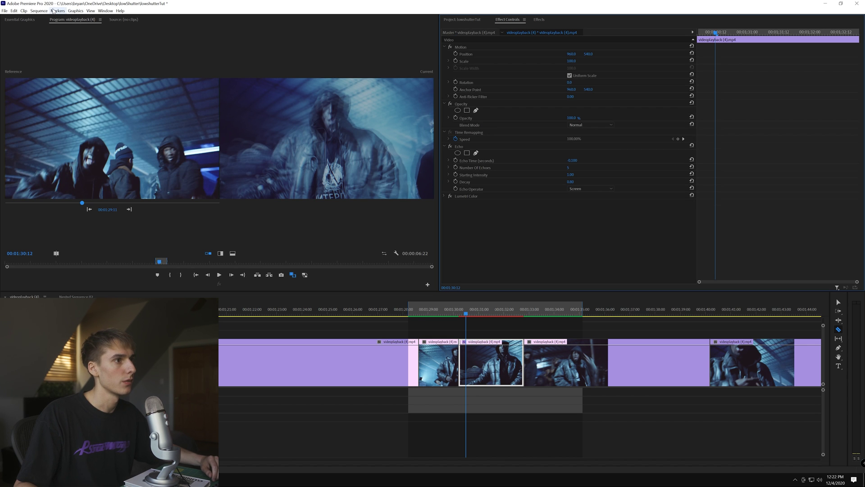
left_click(38, 10)
left_click(54, 30)
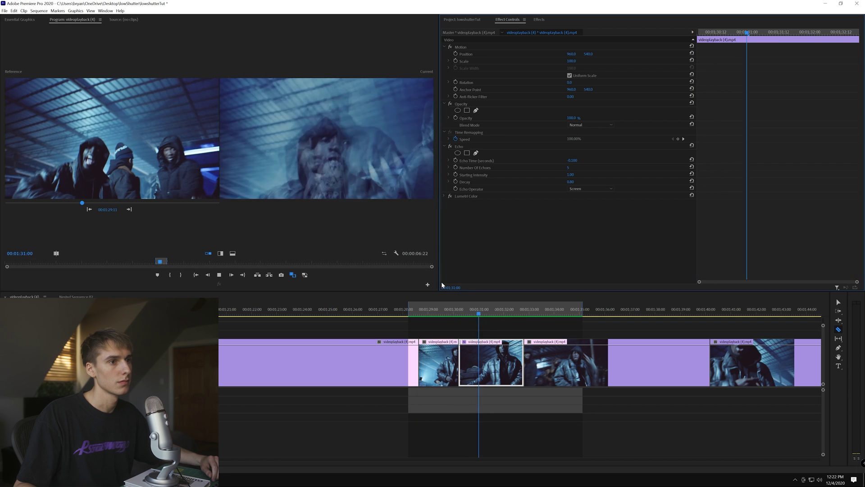
mouse_move(469, 306)
left_mouse_down()
mouse_move(476, 307)
mouse_move(456, 306)
left_mouse_up()
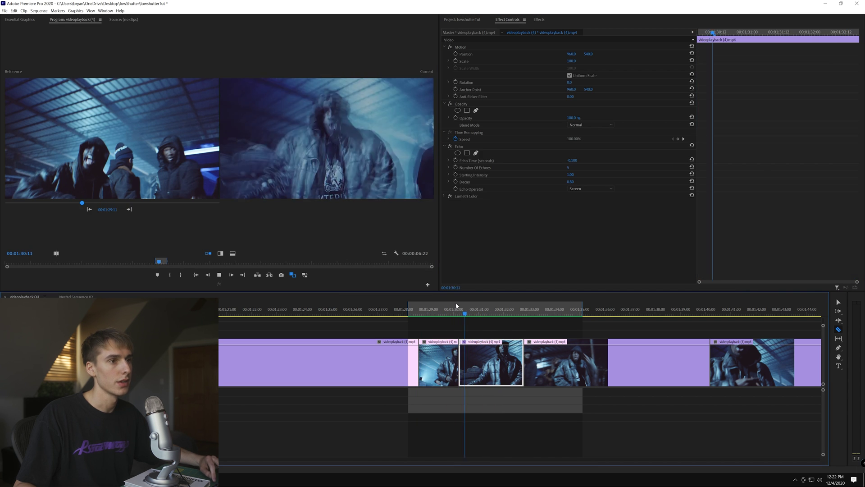
key("l")
key("j")
key("l")
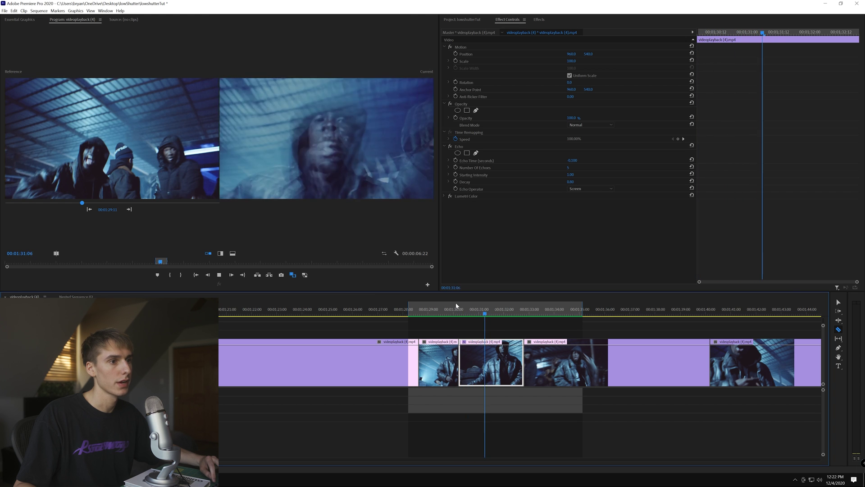
key("j")
key("k")
Step: Turn off Comparison View, try an Echo Time of -0.08, and re-render
left_click(292, 274)
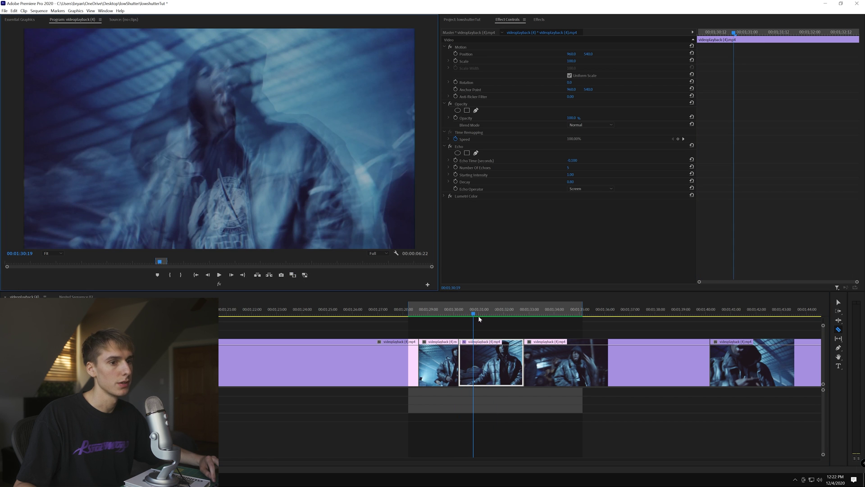
key("l")
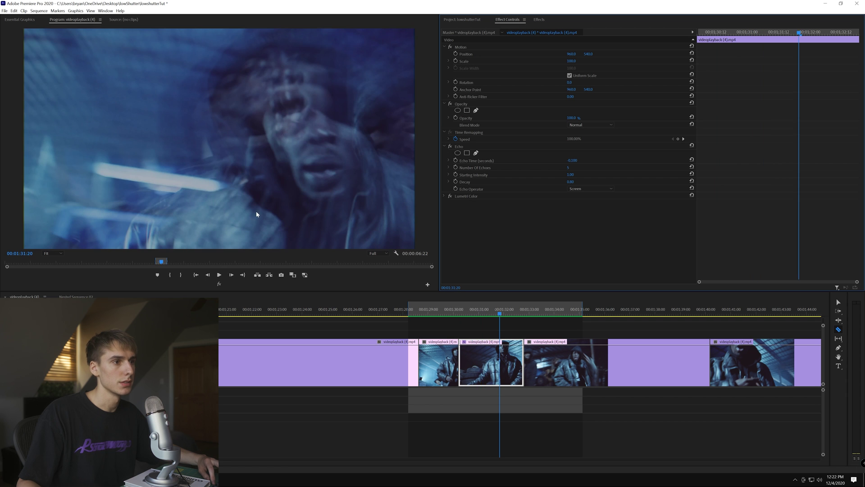
left_click_drag(457, 310, 486, 300)
left_click(571, 161)
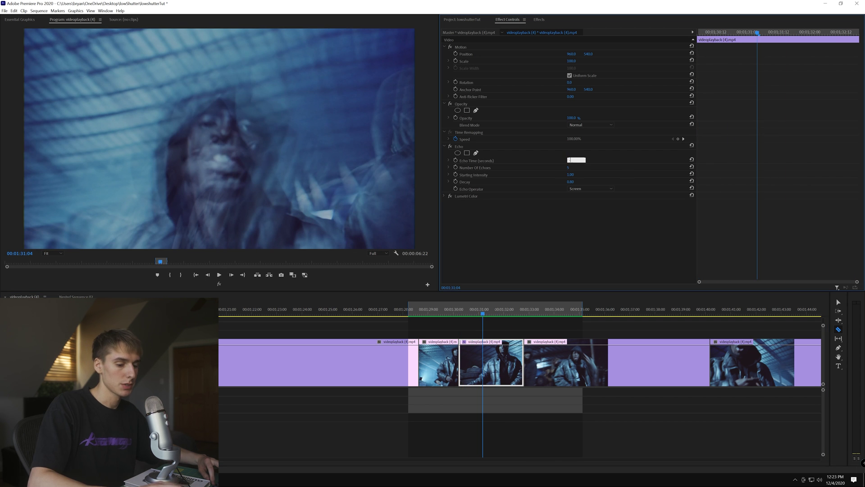
type("-.0")
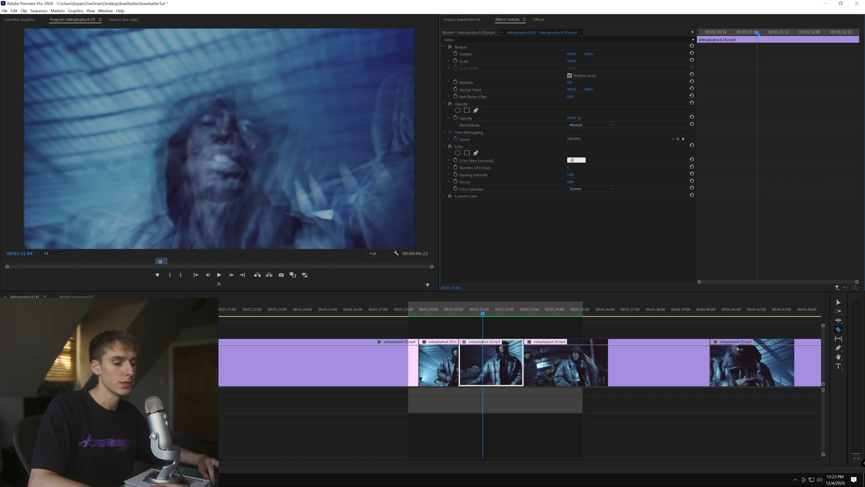
type("8")
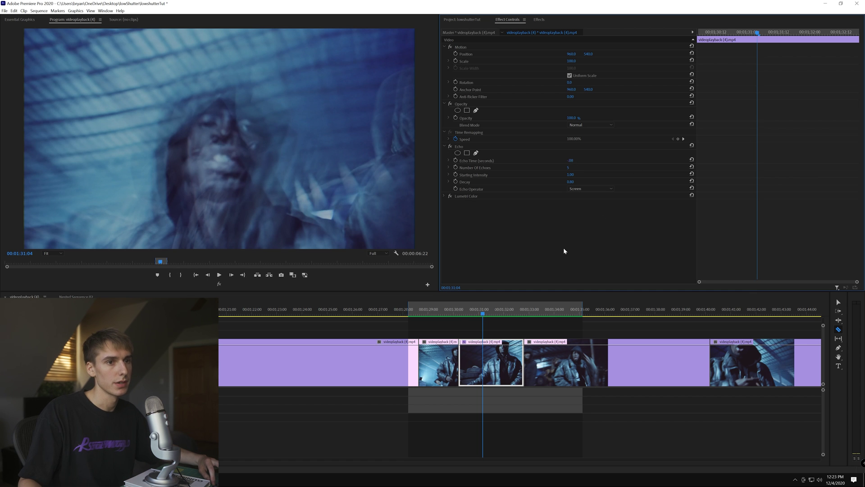
left_click(39, 10)
left_click(50, 31)
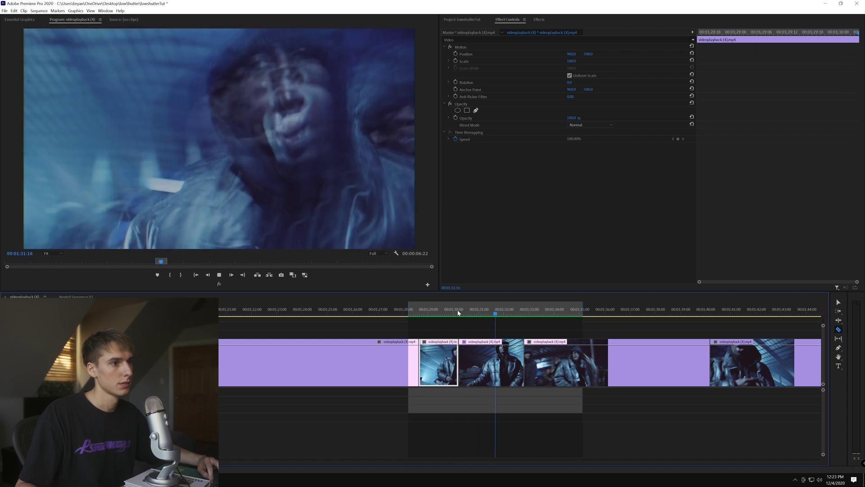
Step: Set the echoed clip's Echo Time to -0.055
left_click(458, 312)
left_click(491, 363)
key("space")
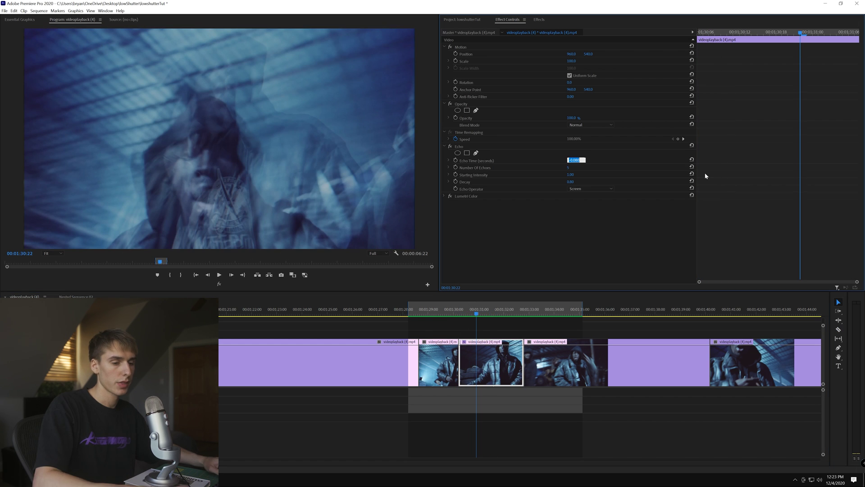
type("-0")
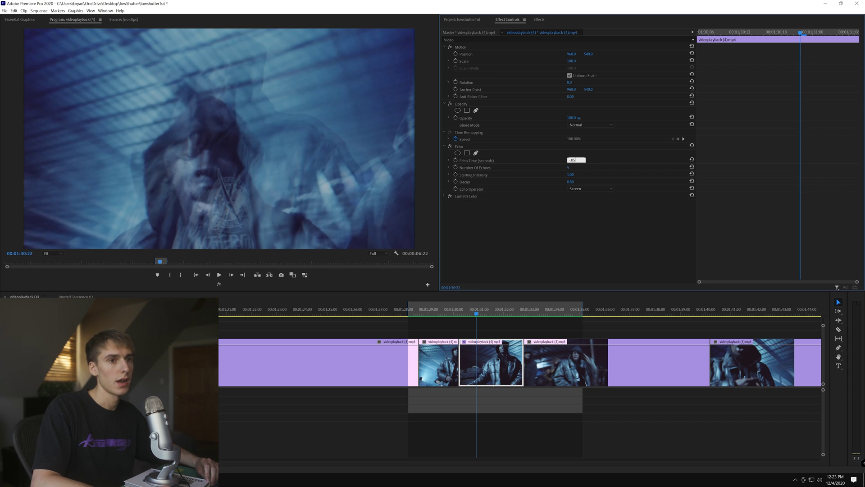
type("5")
key("Return")
Step: Render effects In to Out and start re-editing Echo Time at 01:31:04
left_click(39, 11)
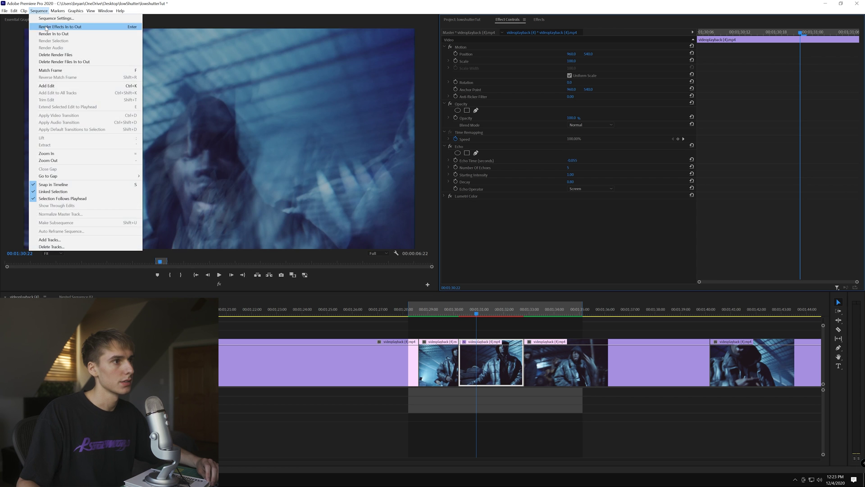
left_click(68, 33)
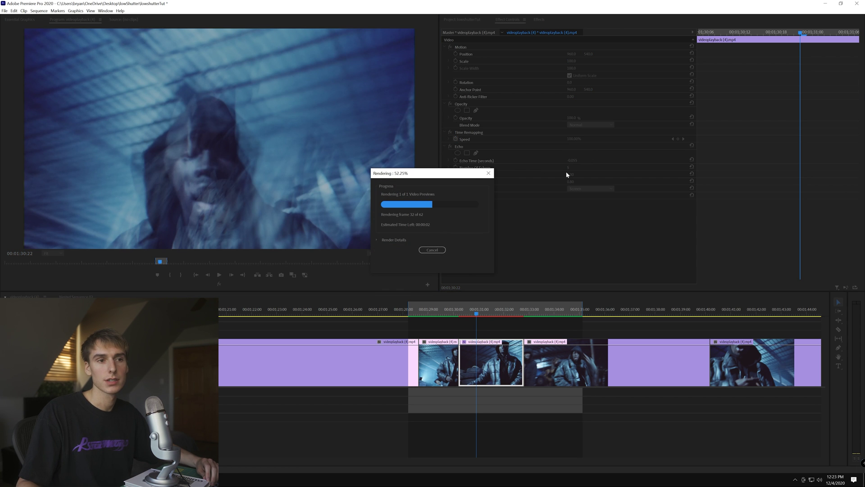
left_click(469, 311)
left_click_drag(470, 311, 483, 313)
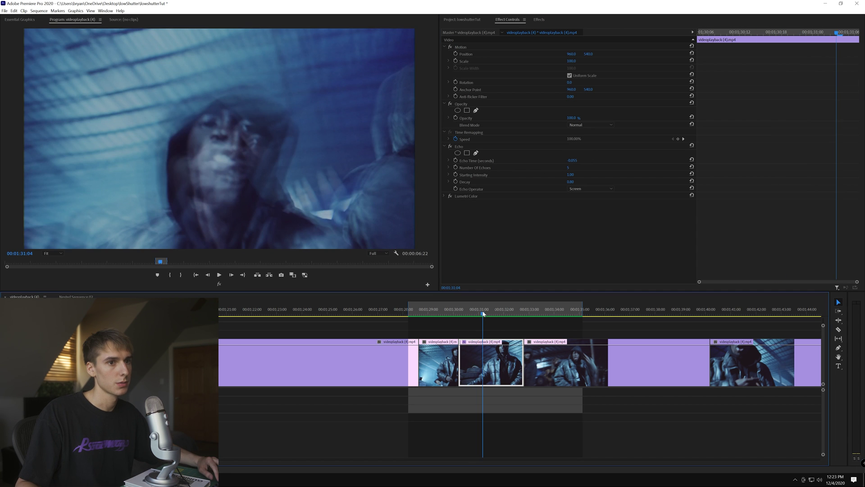
left_click(572, 160)
type("-0")
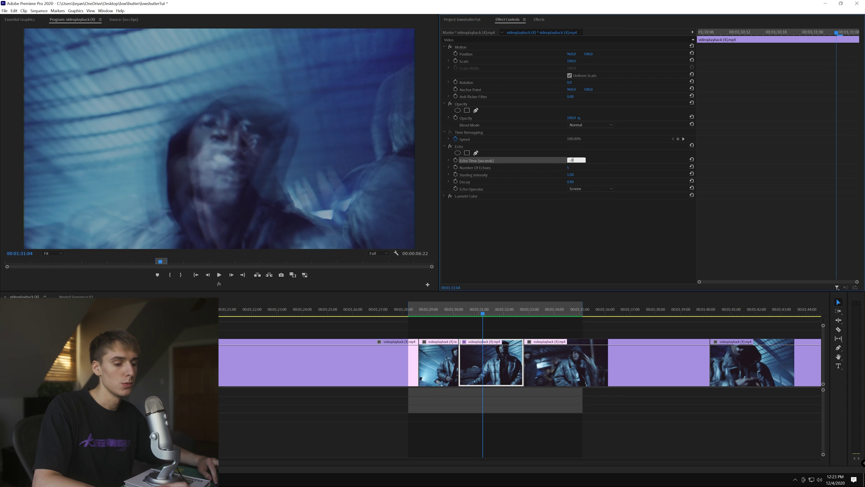
Step: Replay the echoed section and stop on it at 01:30:21
left_click(452, 314)
key("space")
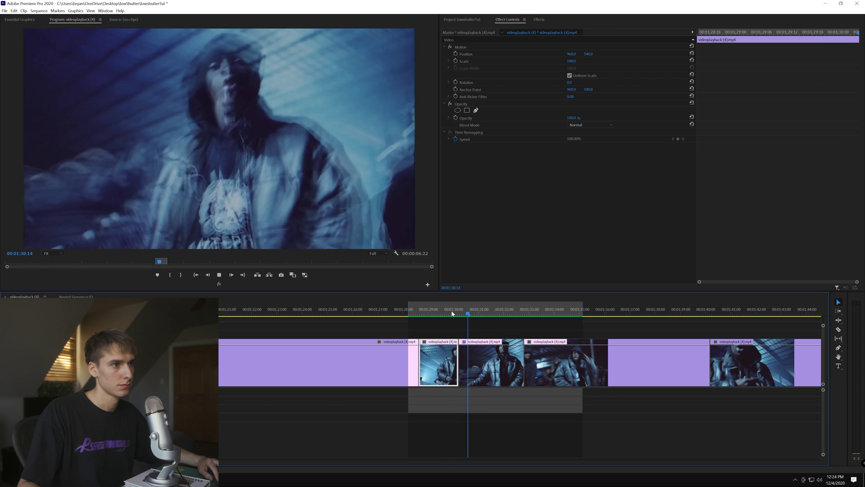
left_click(452, 313)
left_click(452, 313)
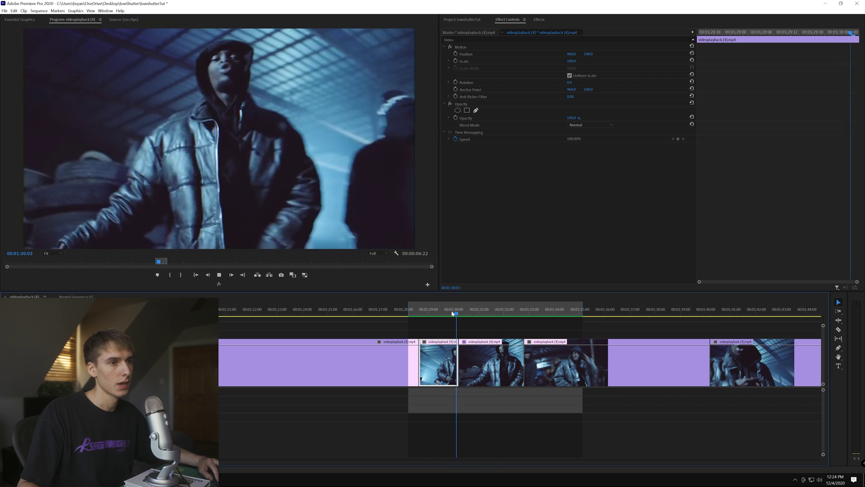
left_click_drag(452, 313, 477, 312)
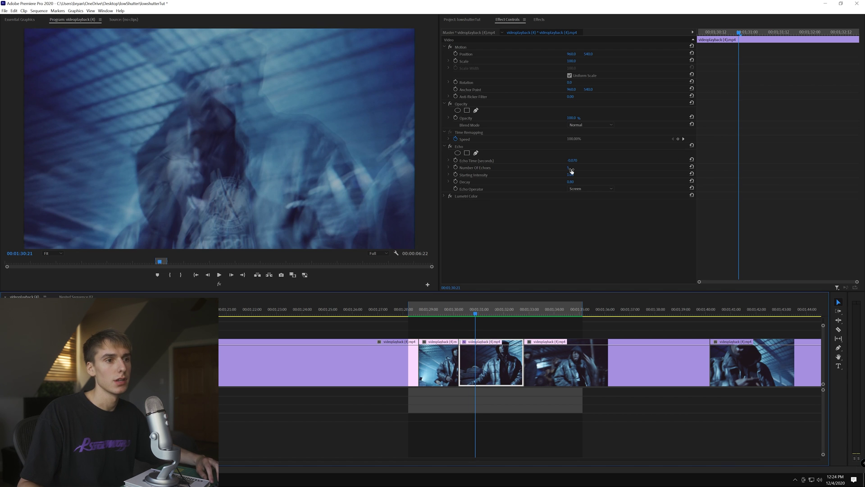
Step: Switch Echo Operator to Blend, back to Screen, and play from 01:30:06 to preview
left_click(568, 188)
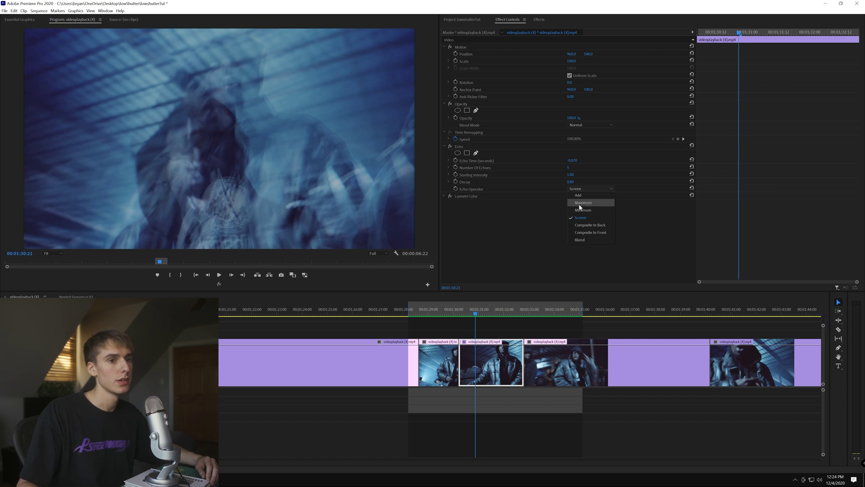
left_click(580, 237)
left_click(582, 189)
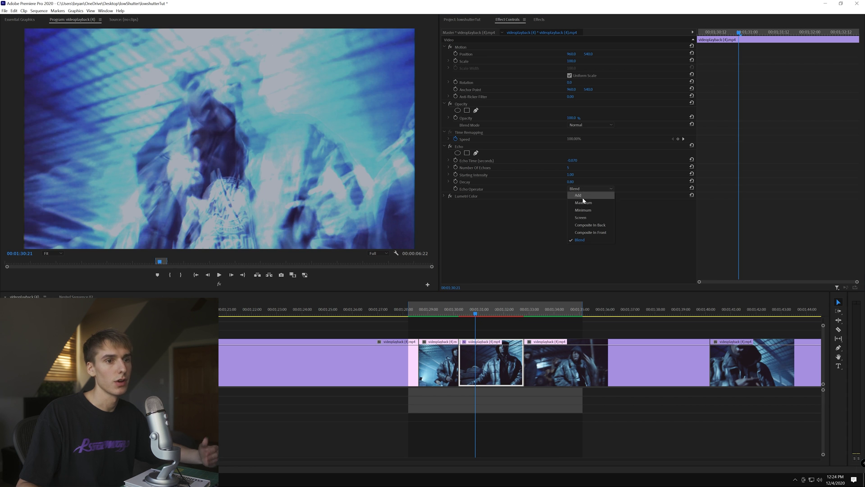
left_click(581, 218)
key("space")
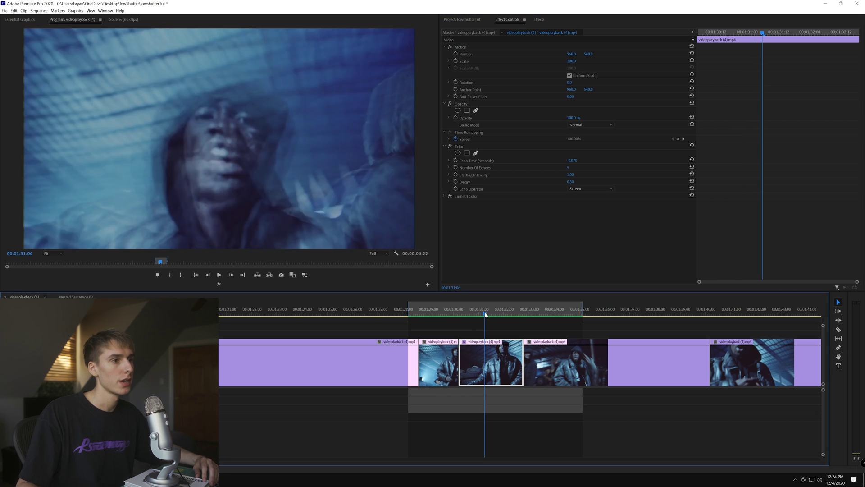
left_click_drag(471, 310, 459, 309)
key("space")
key("space")
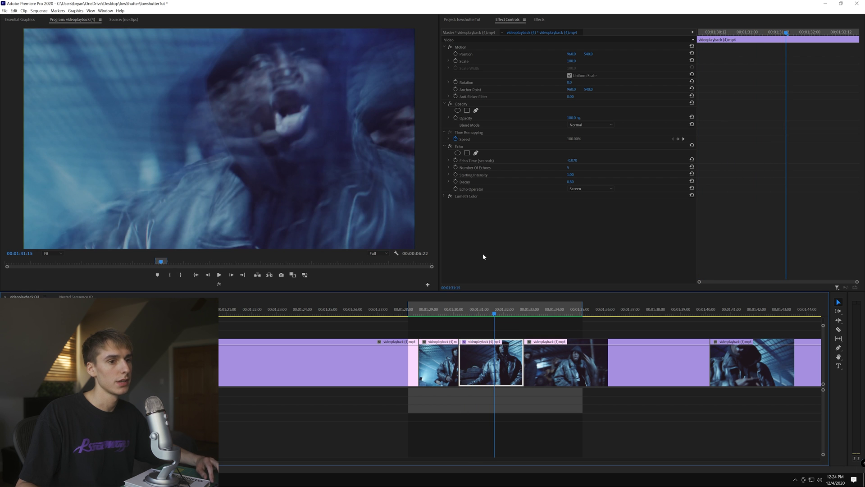
Step: Search 'post', drag Posterize Time onto the clip at 01:30, and scrub to check it
left_click(538, 20)
left_click(480, 28)
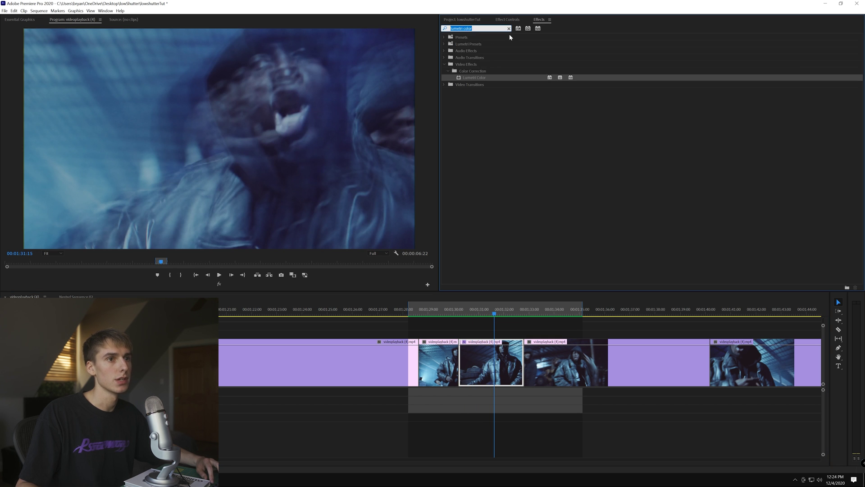
type("post")
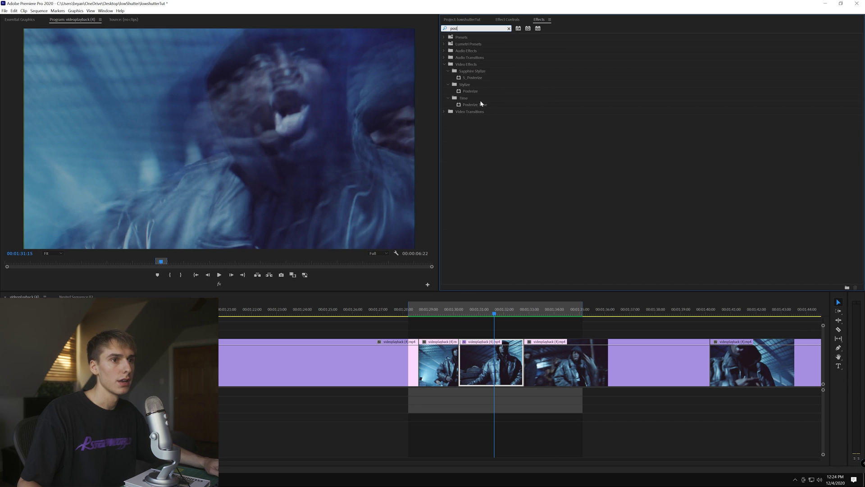
left_click_drag(477, 105, 489, 381)
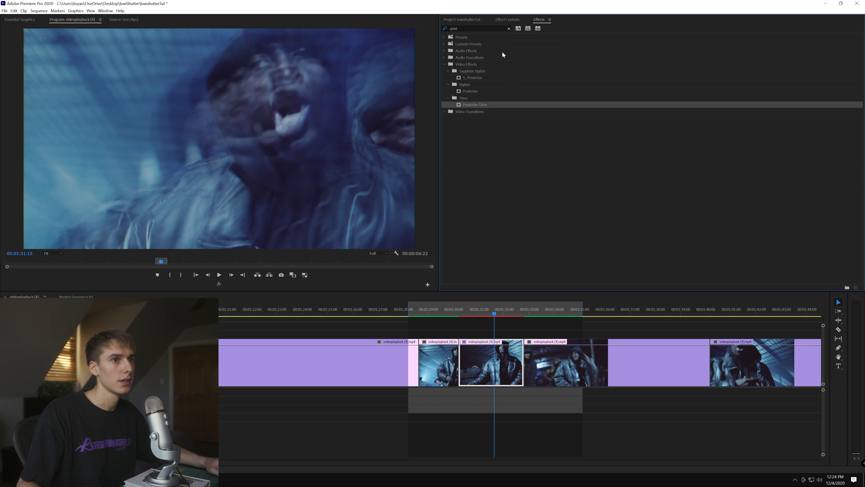
left_click(507, 20)
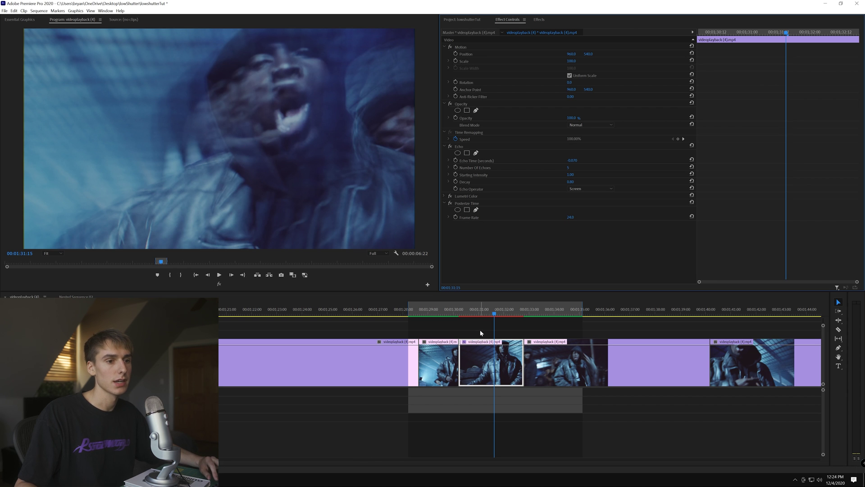
left_click_drag(469, 315, 489, 317)
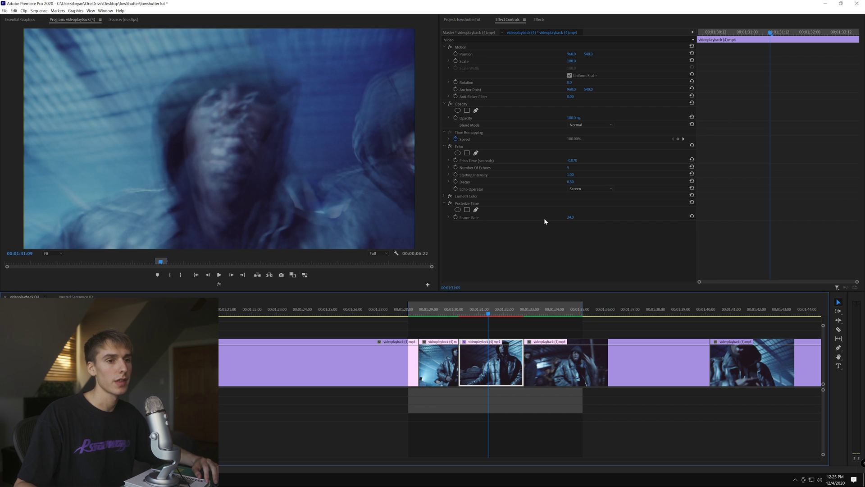
Step: Set Posterize Time's Frame Rate to 8 and render the work area
left_click(572, 218)
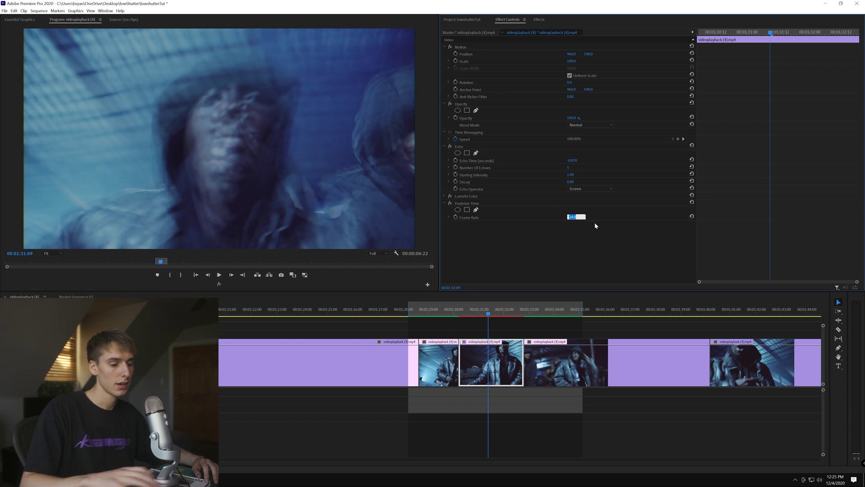
type("8")
key("Return")
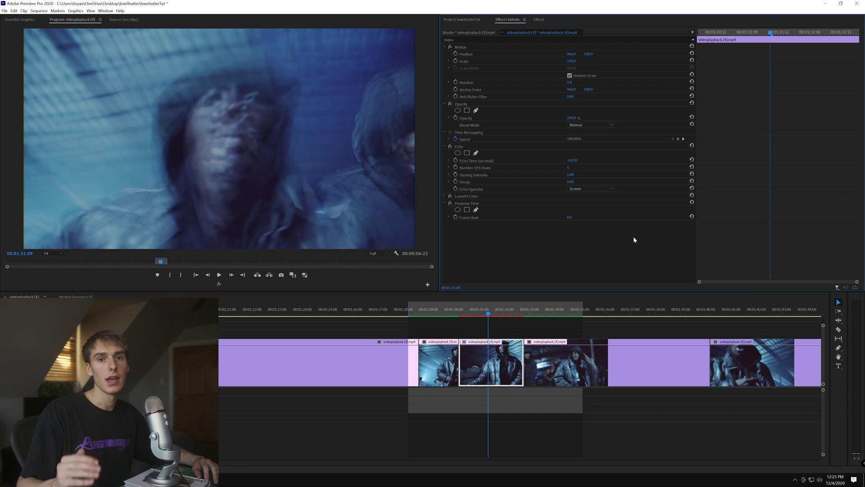
left_click(39, 10)
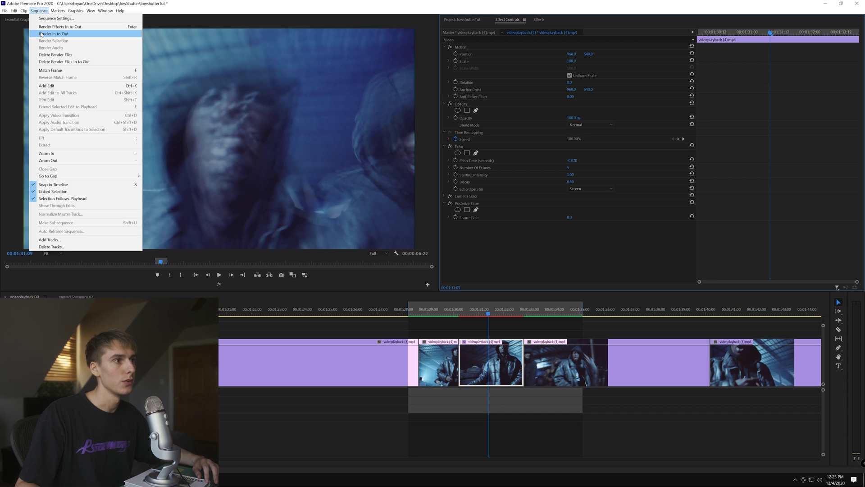
left_click(54, 37)
Step: Step and play around 01:30 to preview the 8 fps stutter, then render again
left_click_drag(460, 314, 478, 314)
key("Right")
key("Right")
key("Right")
key("Right")
key("Right")
key("Right")
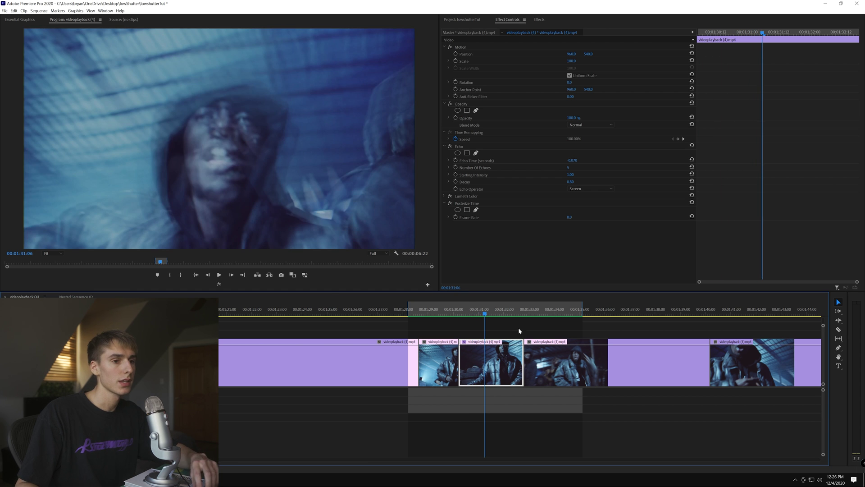
left_click(460, 314)
key("space")
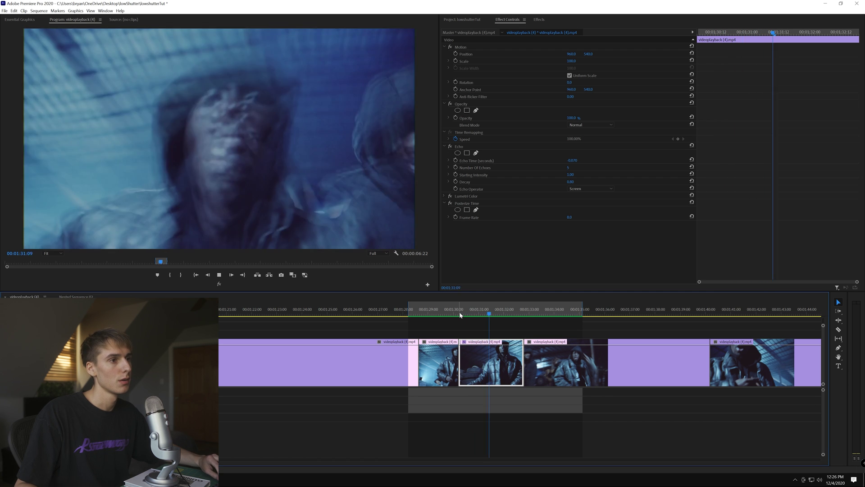
left_click(458, 314)
key("space")
key("shift+Right")
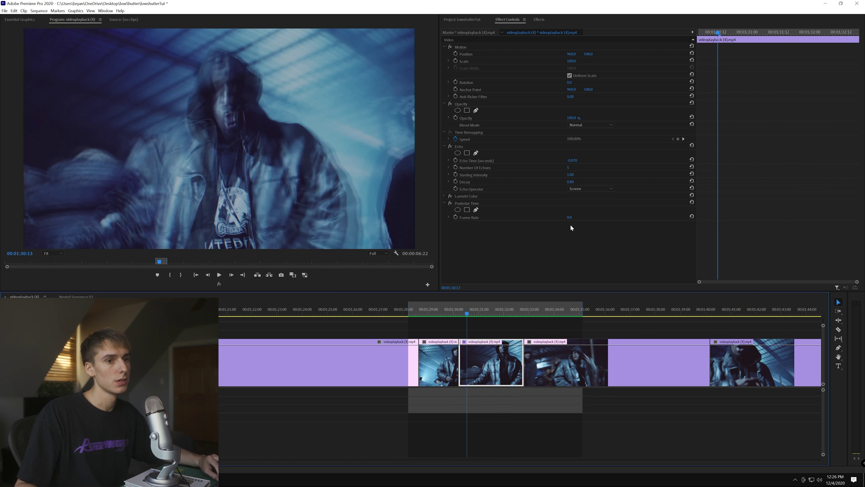
key("Return")
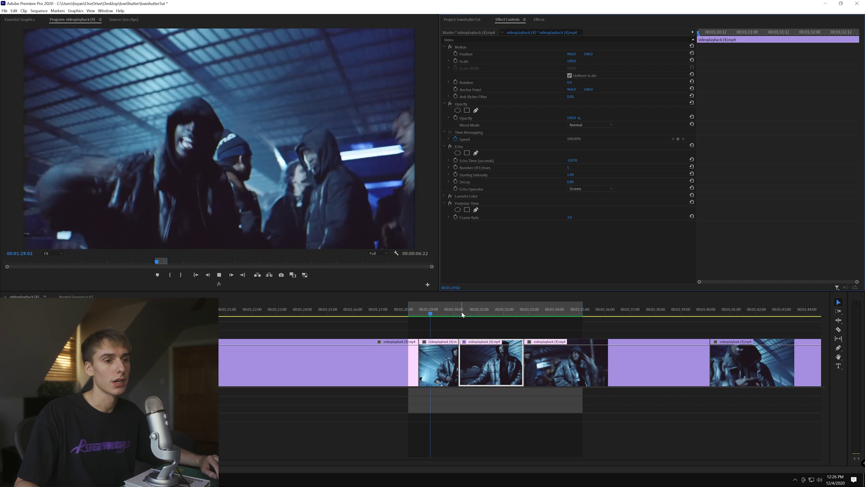
Step: Select the echo clip, change Echo Time to -0.085, and render In to Out again
key("Down")
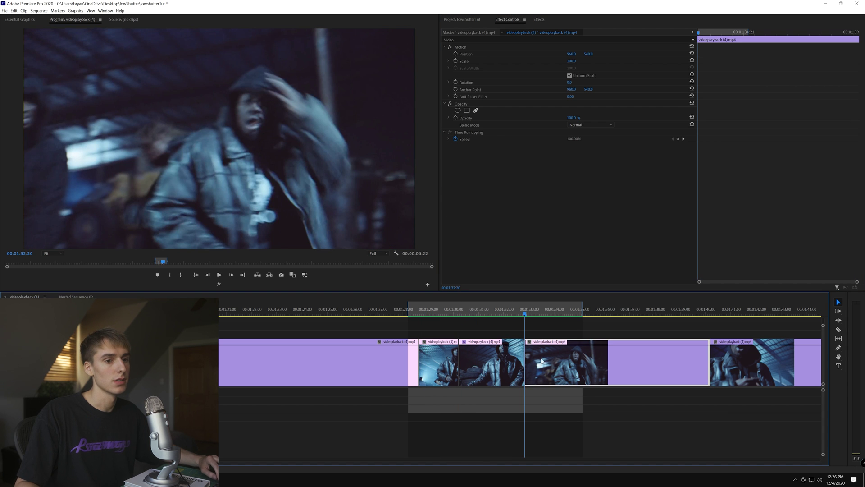
left_click(504, 355)
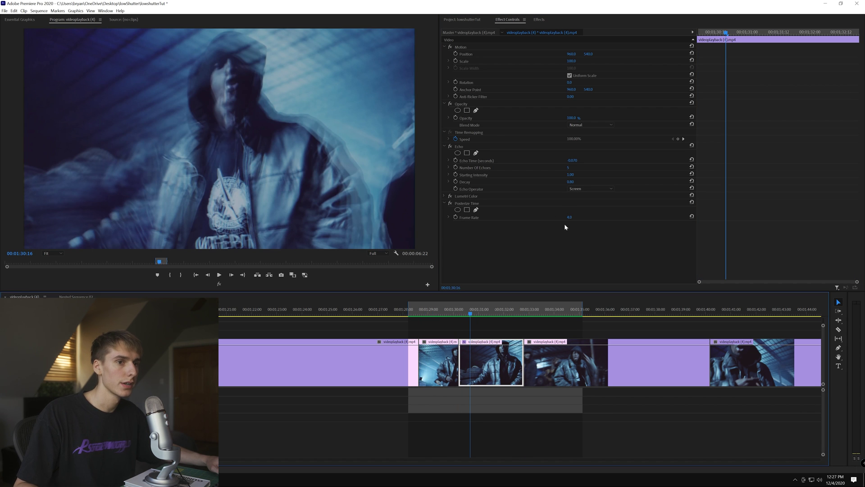
left_click(572, 160)
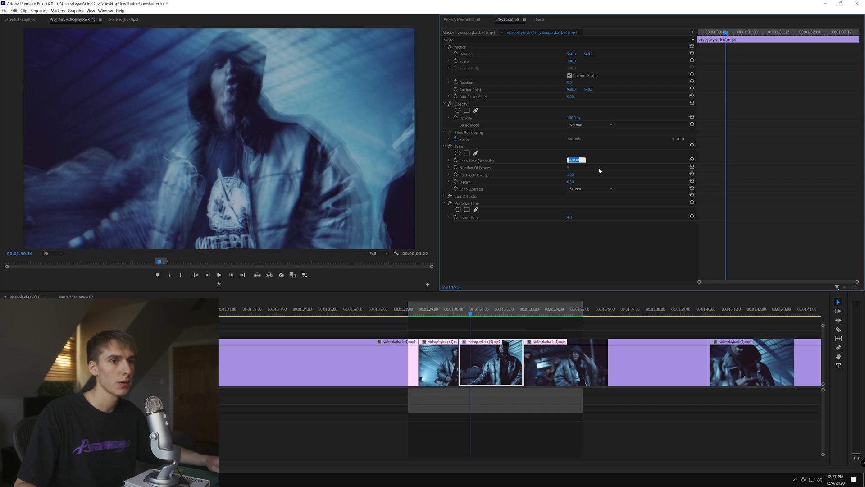
left_click_drag(467, 314, 491, 314)
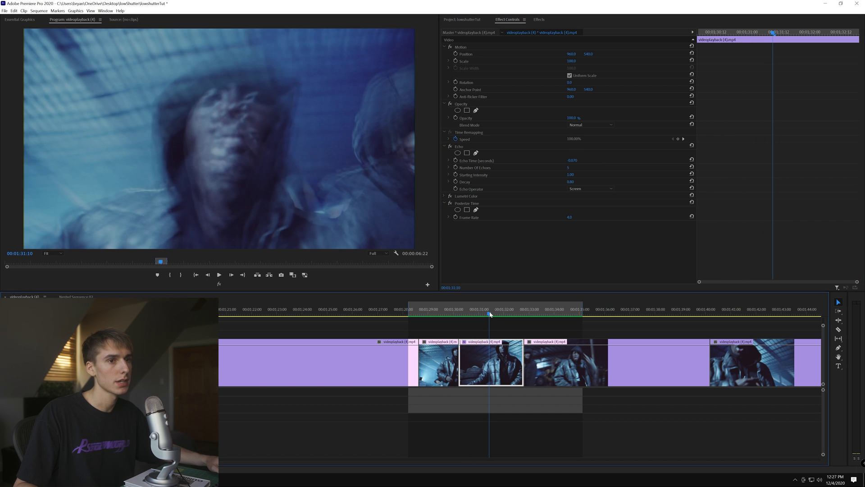
left_click(576, 161)
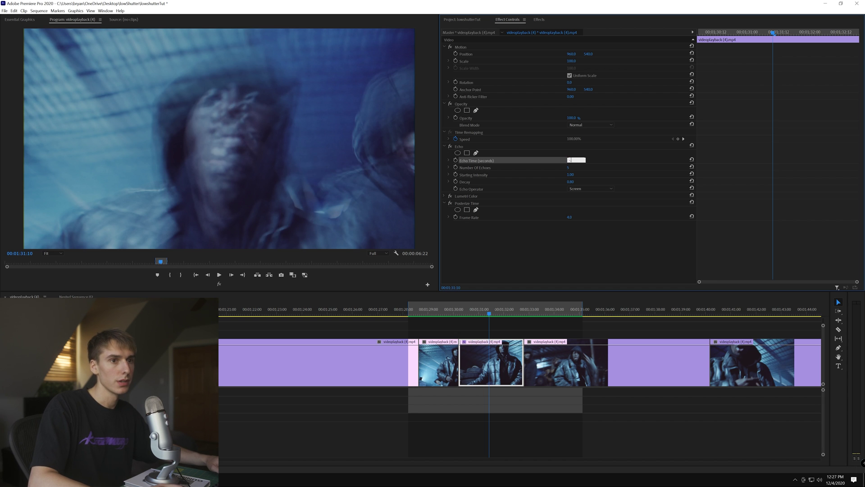
type("-0.085")
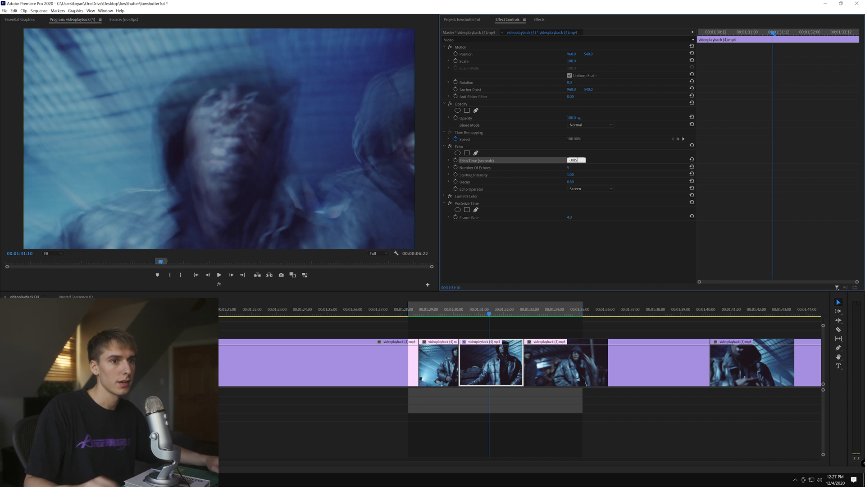
left_click(57, 11)
left_click(47, 34)
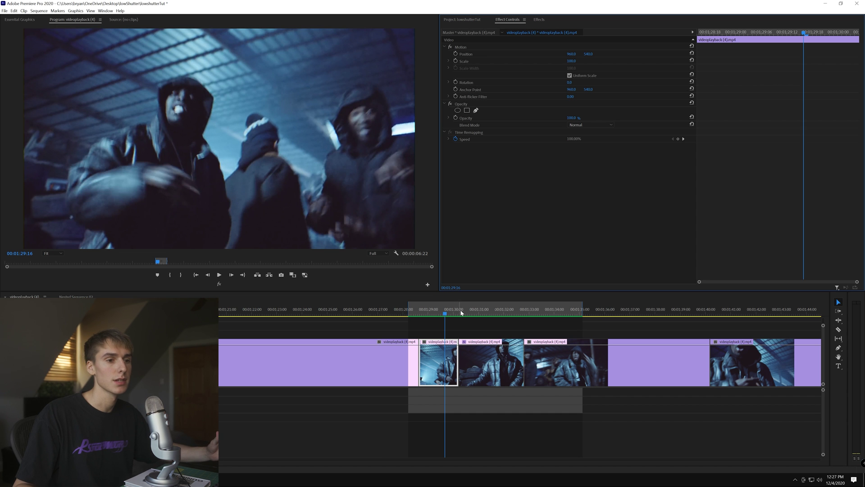
key("space")
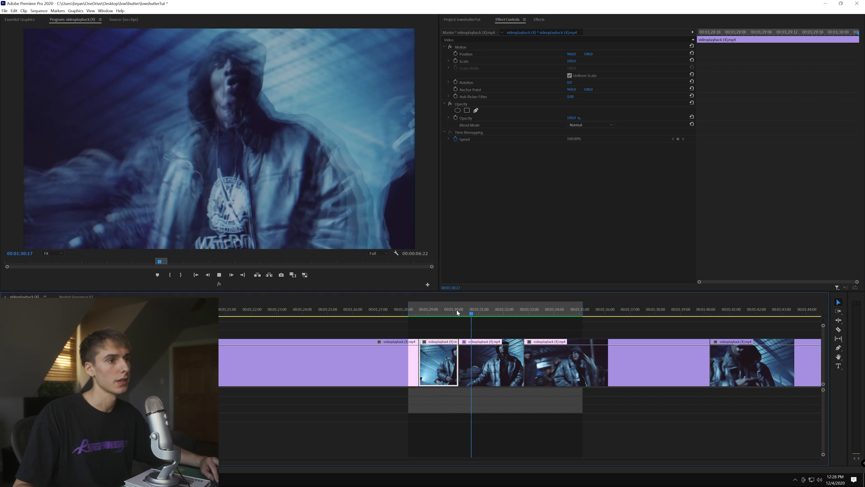
left_click(459, 311)
scroll(460, 312, "left", 10)
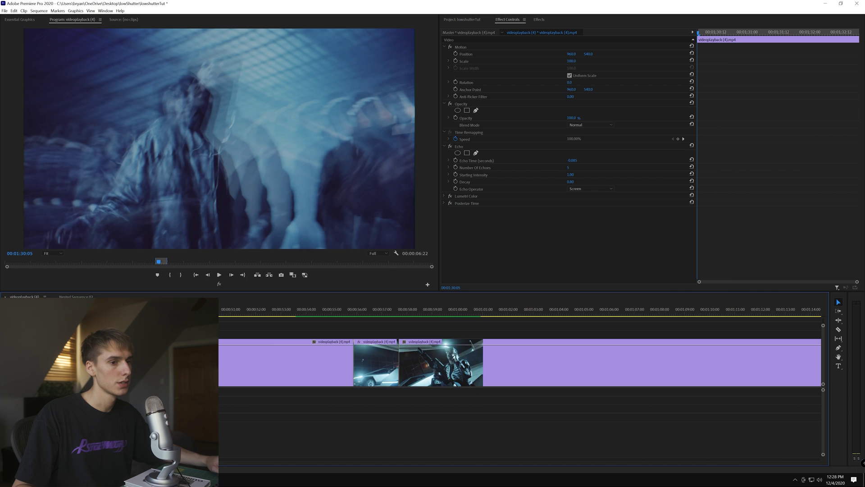
scroll(518, 361, "left", 10)
left_click(586, 312)
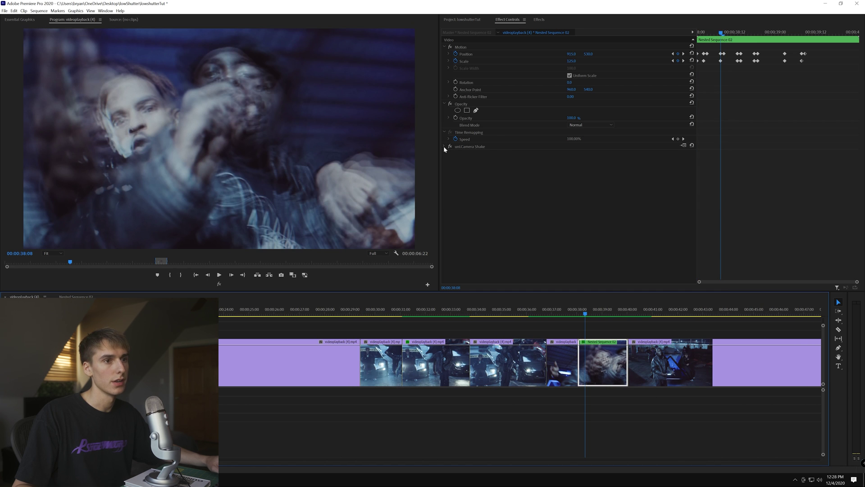
left_click(444, 146)
left_click(580, 308)
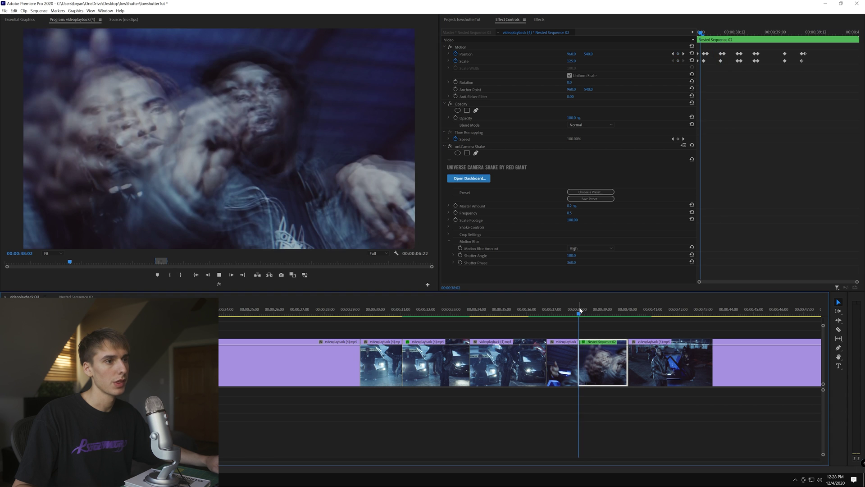
key("space")
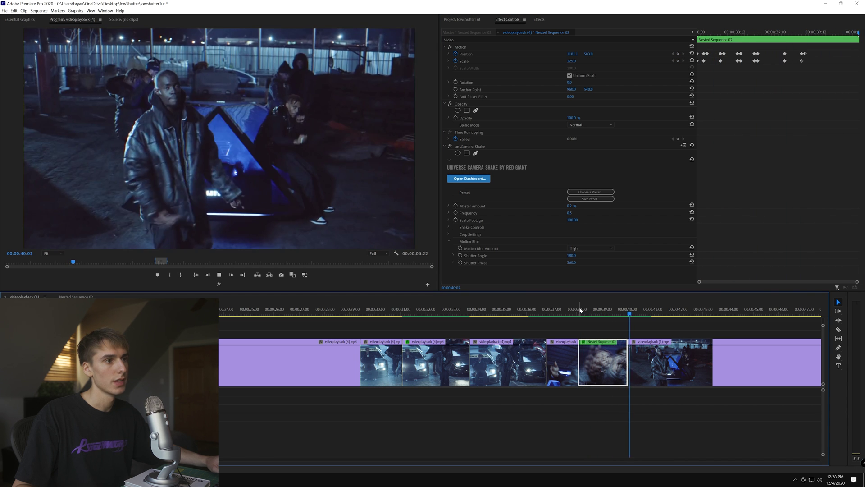
left_click(577, 310)
scroll(277, 314, "down", 5)
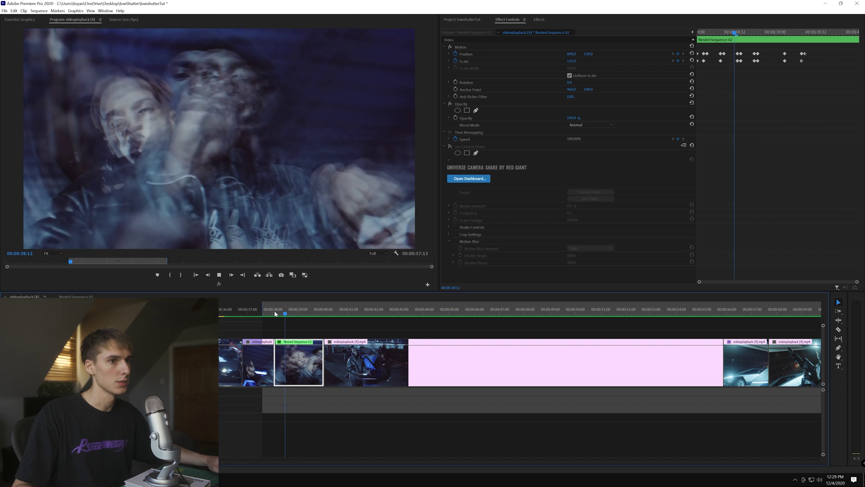
left_click(268, 311)
left_click_drag(267, 311, 304, 317)
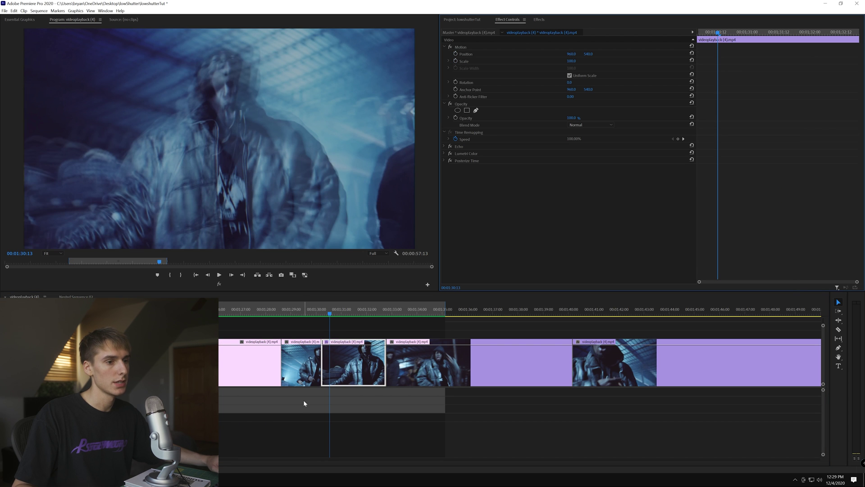
Step: Copy the clip to the track above and nest it as Nested Sequence 03
left_click_drag(347, 373, 354, 340)
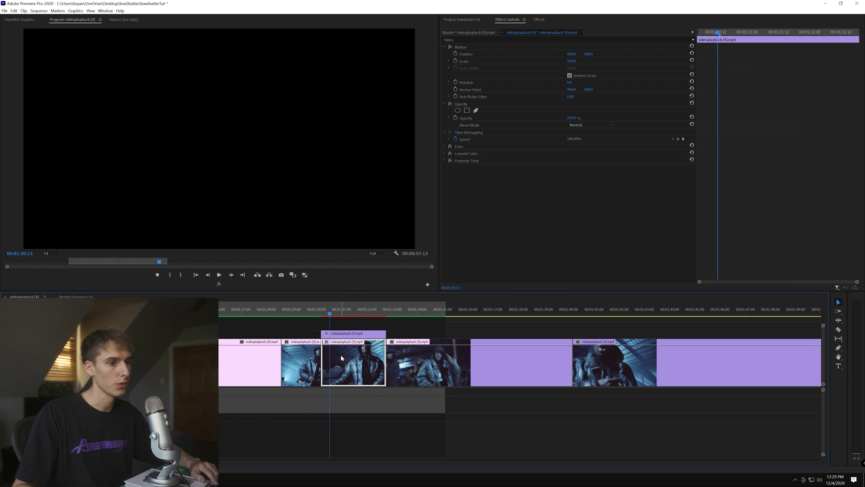
right_click(344, 333)
left_click(382, 202)
key("Return")
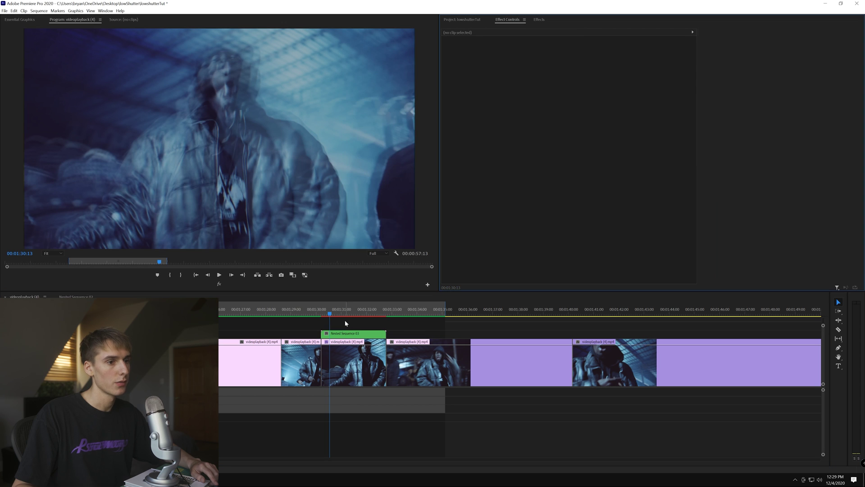
left_click(338, 314)
Step: Search effects for 'uni sha' and apply uni.Camera Shake to Nested Sequence 03
left_click(539, 19)
left_click(475, 28)
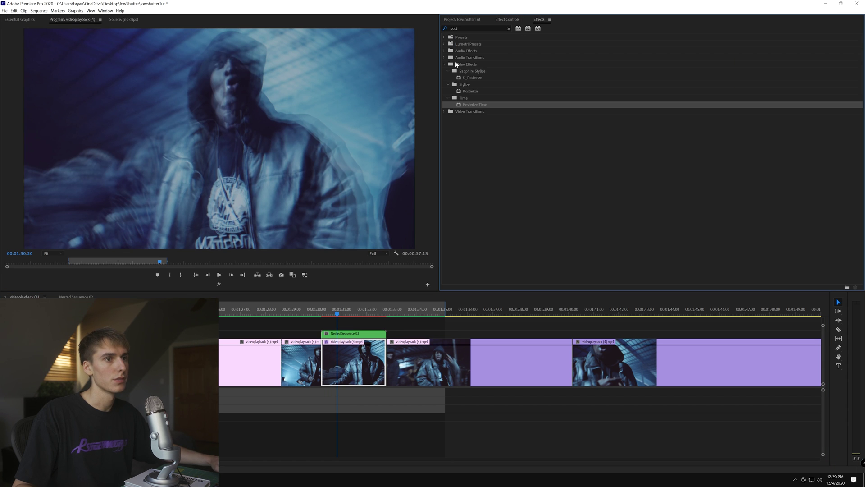
type("uni")
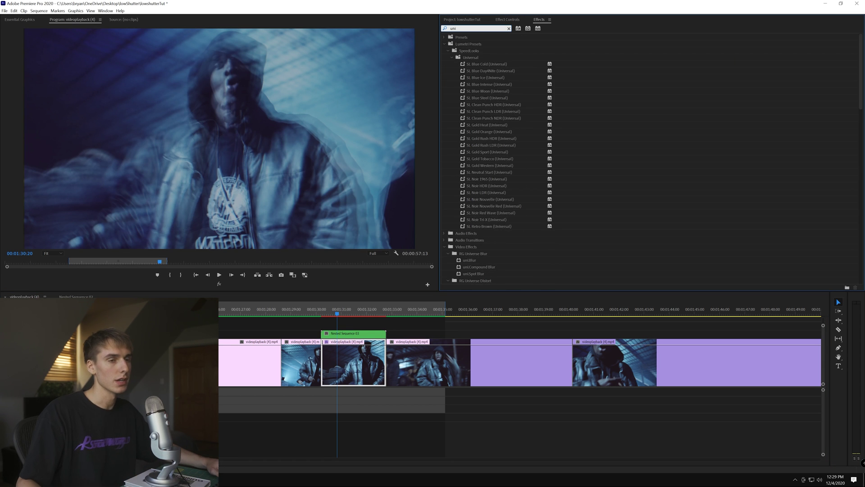
scroll(485, 139, "down", 5)
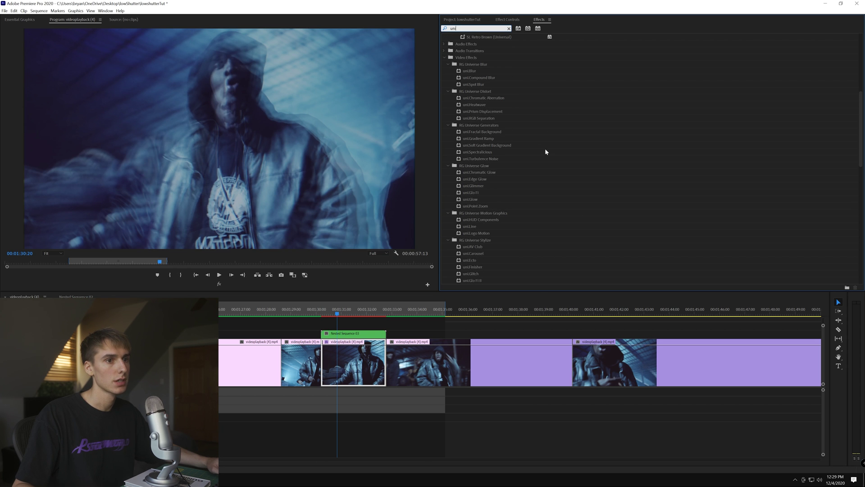
type("sha")
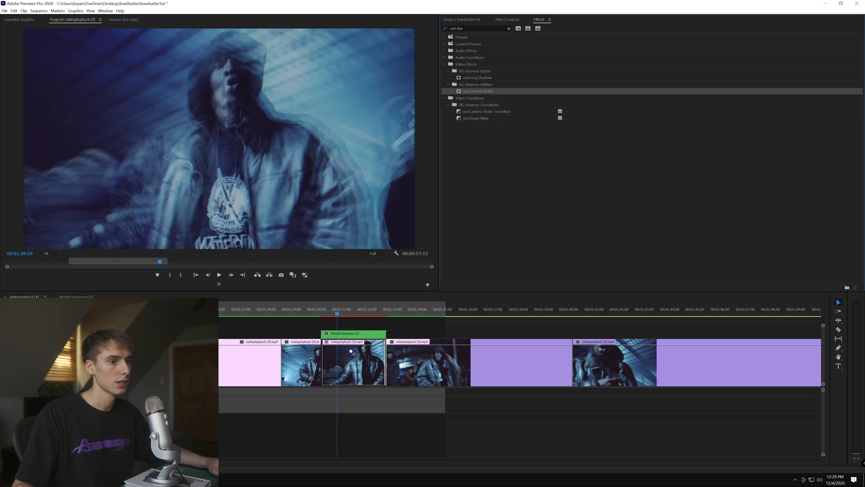
left_click(508, 20)
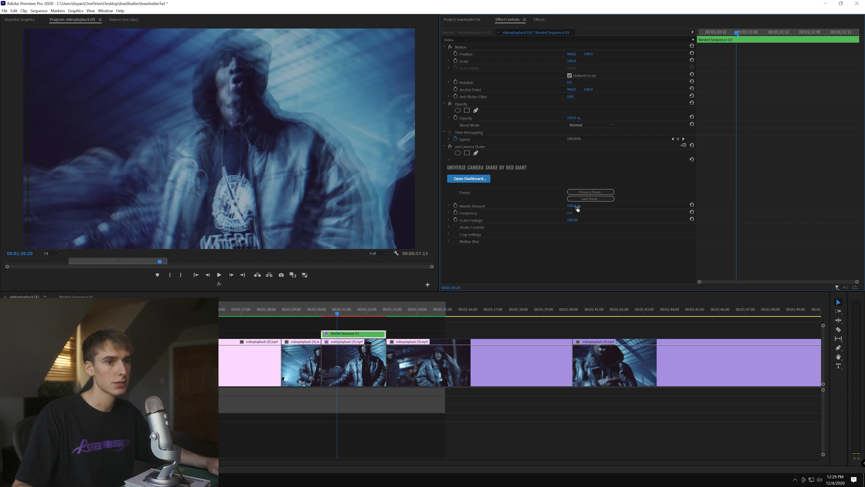
Step: Set Camera Shake's Master Amount to 25% and its motion blur to High
type("25")
key("Return")
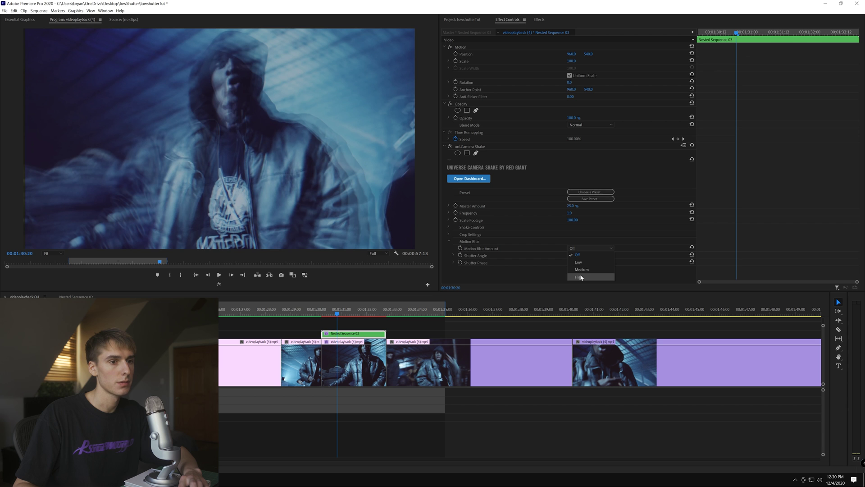
left_click(581, 277)
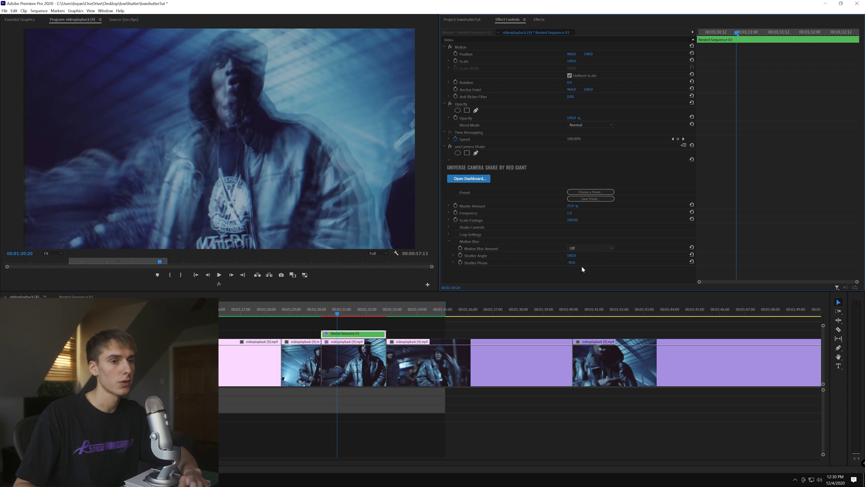
left_click(449, 242)
Step: Play and scrub the sequence around 00:01:30:12 to preview the shake
left_click(33, 19)
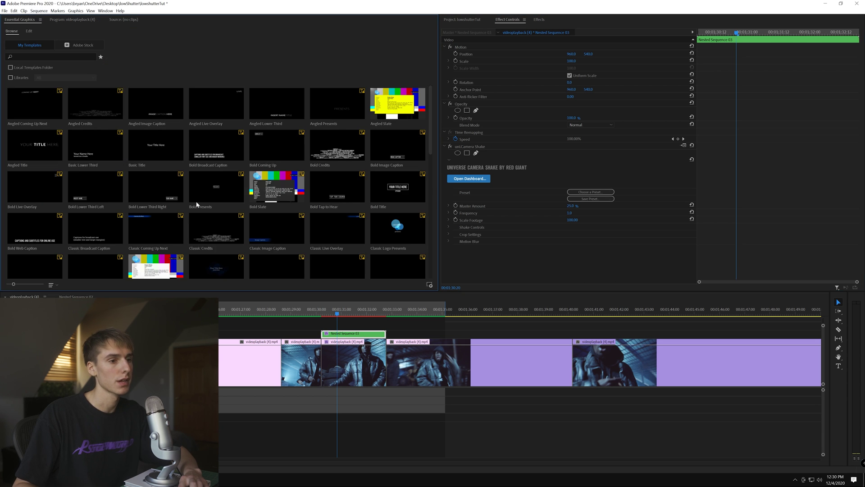
left_click(269, 309)
key("Return")
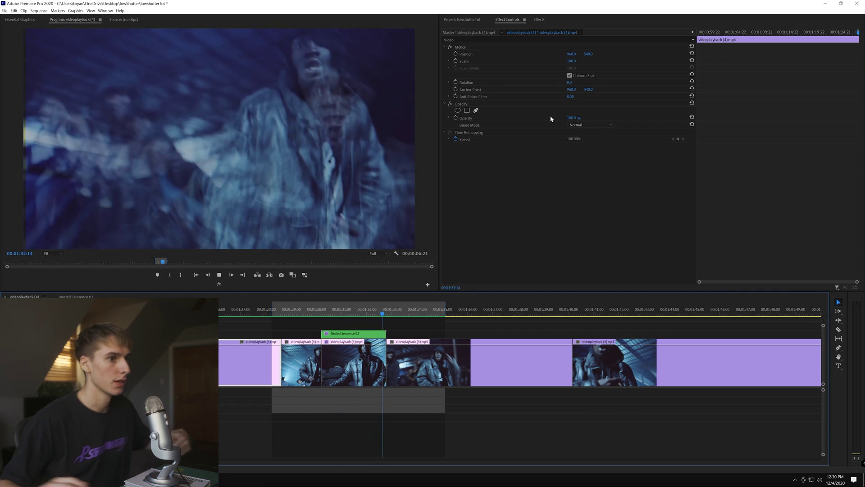
left_click(329, 309)
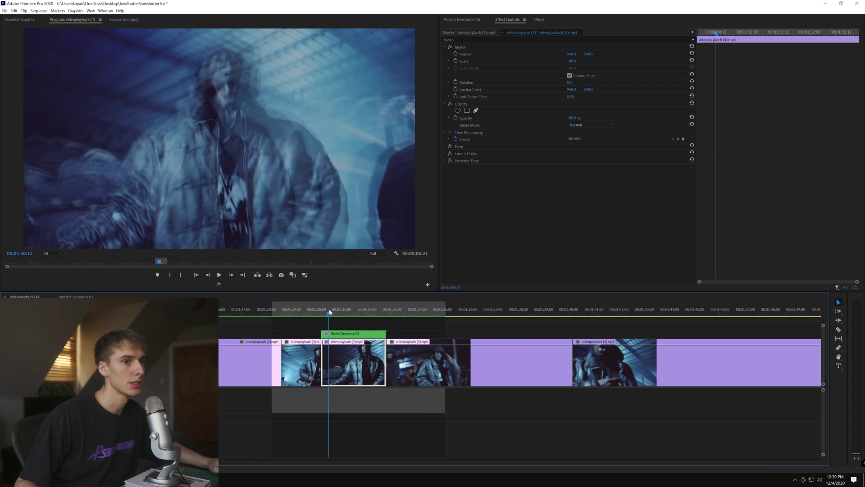
left_click(335, 334)
left_click_drag(329, 318, 340, 315)
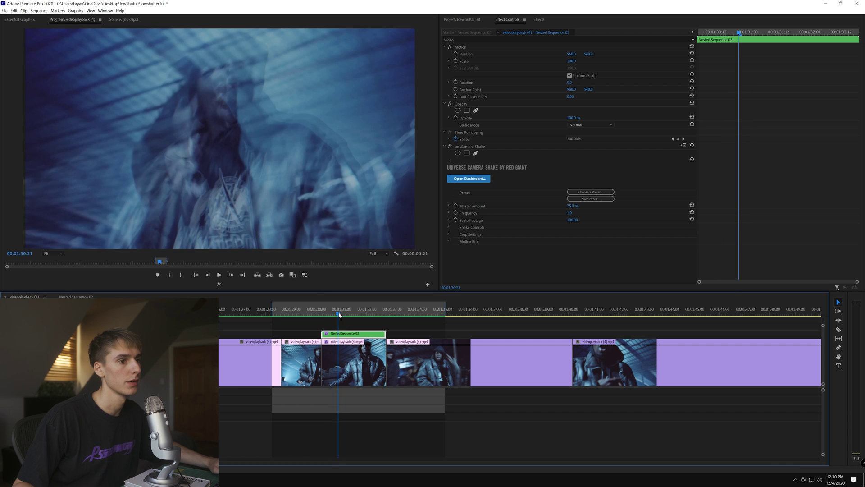
Step: Lower Camera Shake Frequency to 0.5 and replay around 00:01:30:05 to check the slower shake
left_click(569, 213)
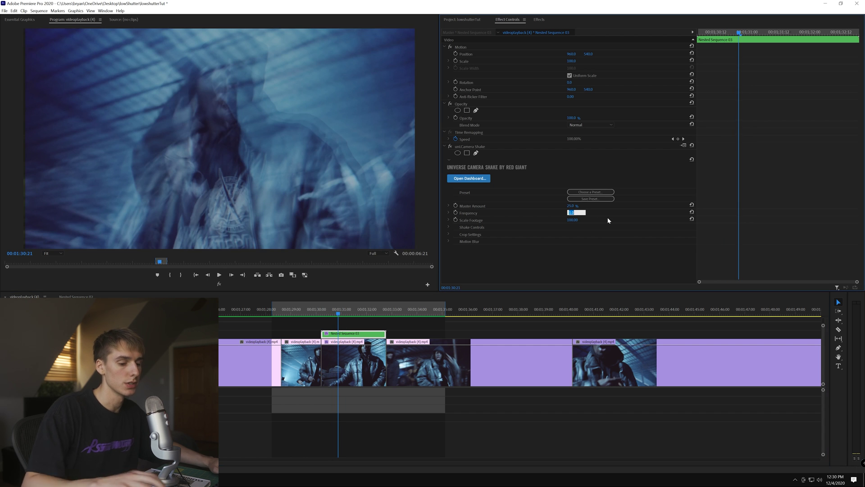
type(".5")
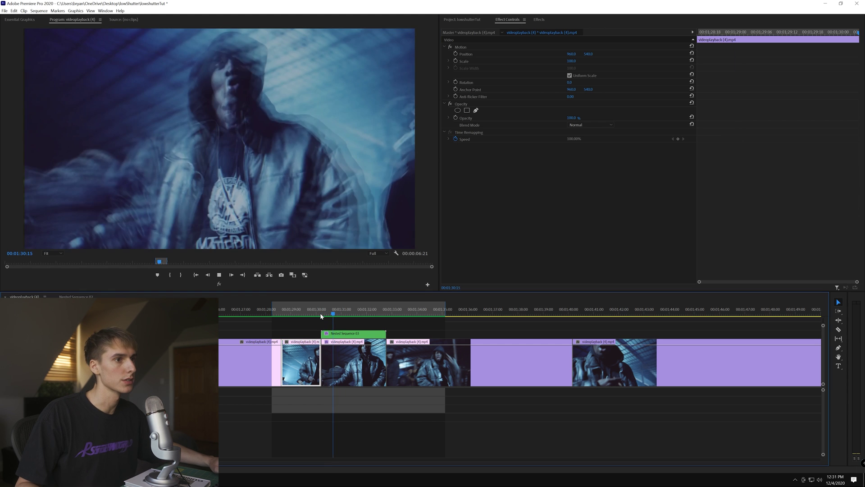
key("space")
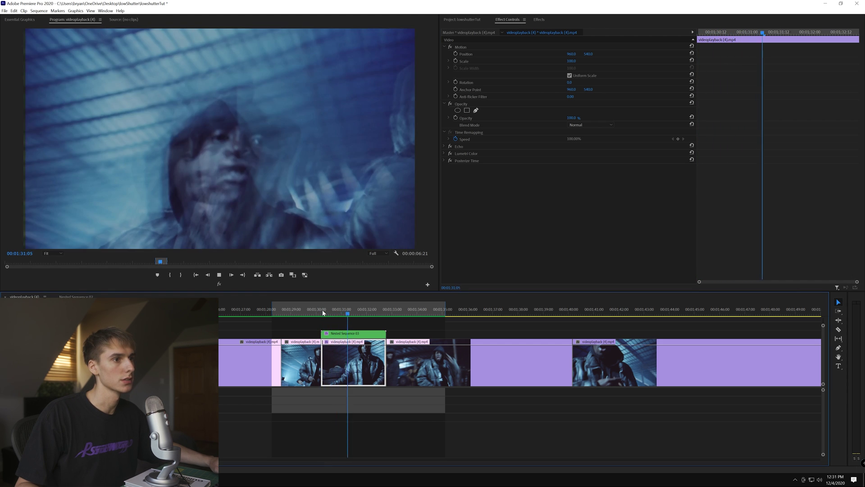
left_click(322, 312)
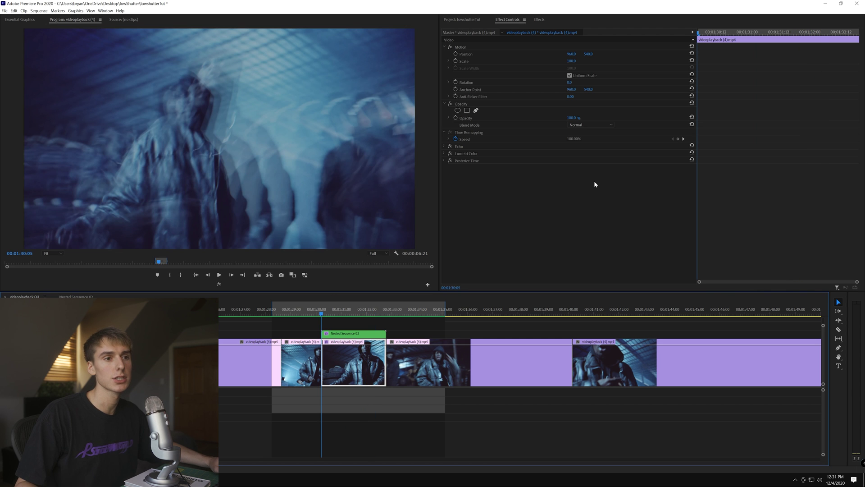
left_click(349, 334)
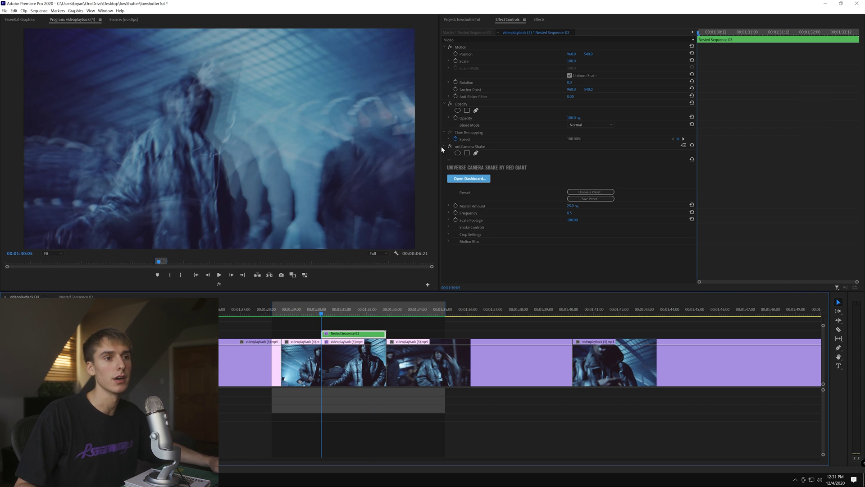
left_click_drag(394, 310, 323, 306)
left_click(323, 306)
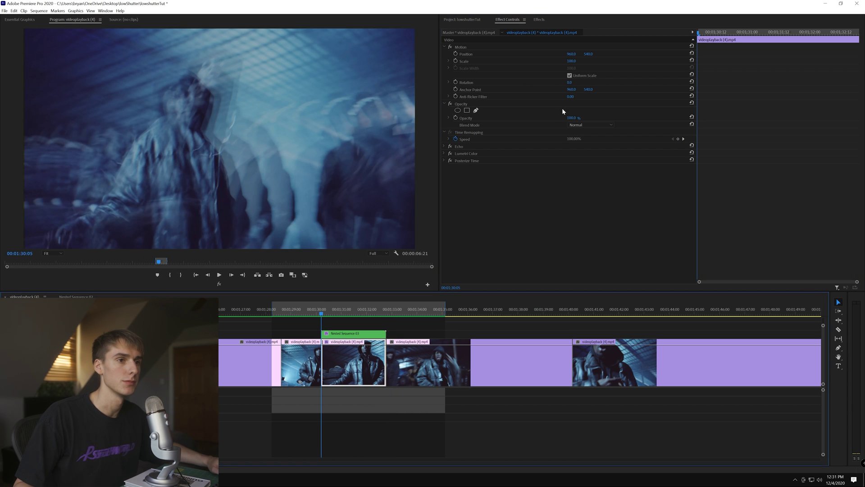
Step: Edit Nested Sequence 03's Scale value and zoom the timeline in around 00:01:30:09
left_click(327, 334, "shift")
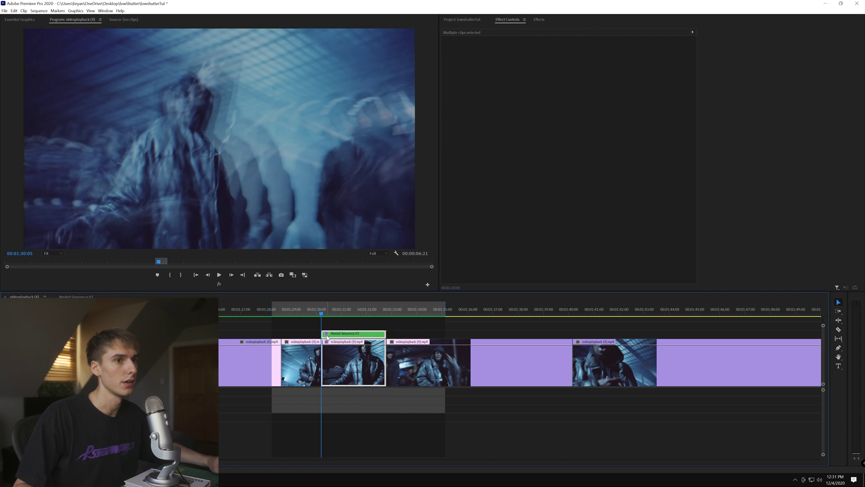
left_click(342, 334)
left_click(576, 61)
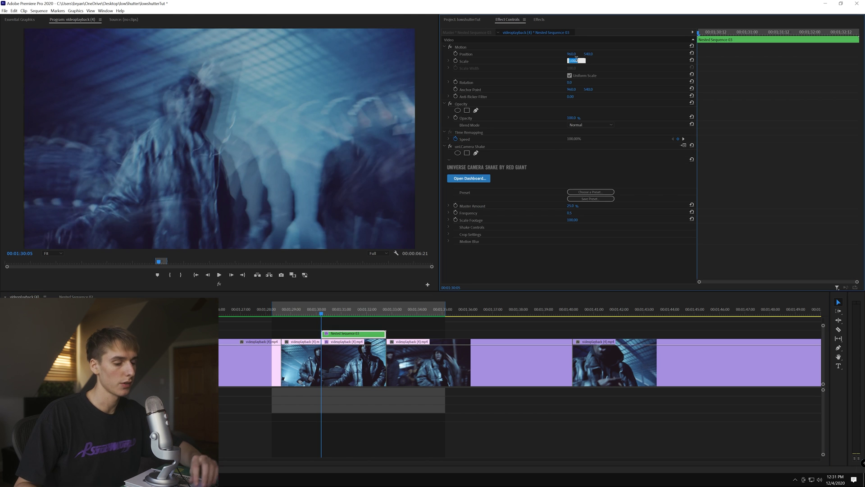
type("1")
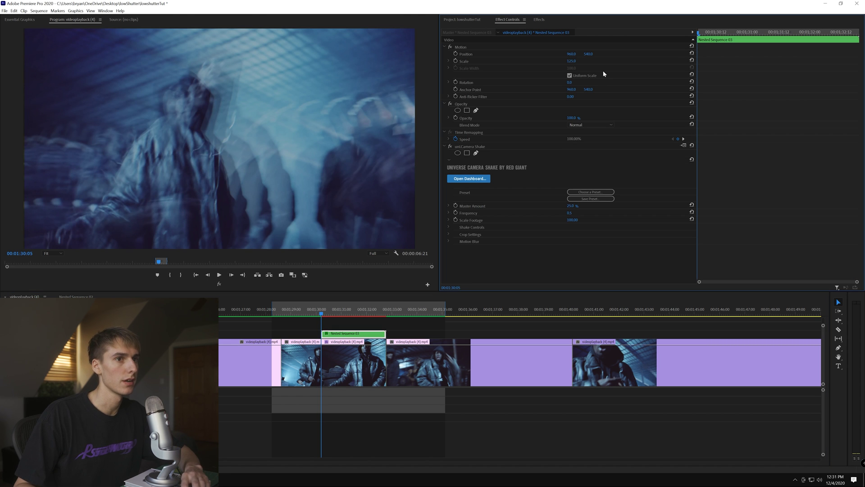
left_click_drag(321, 314, 325, 314)
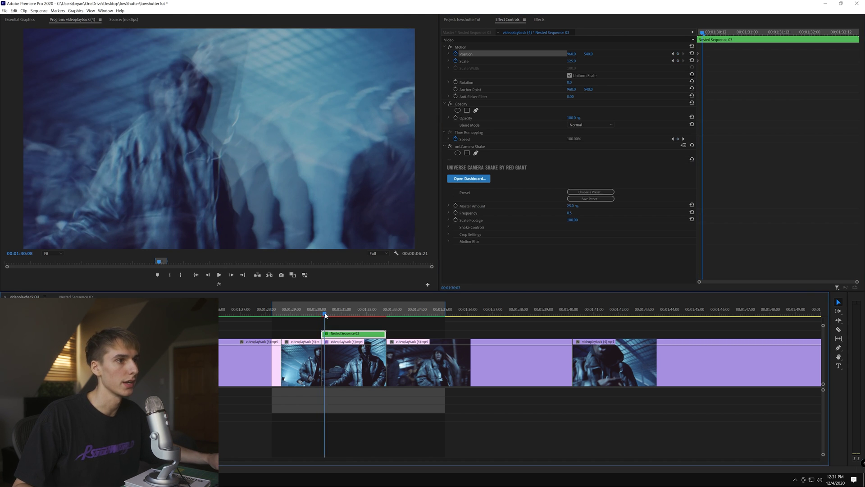
key("equal")
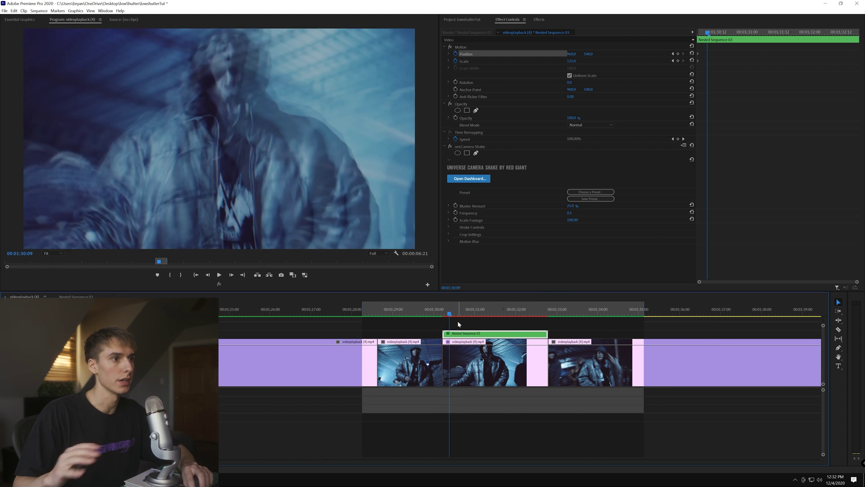
Step: Find frame 00:01:30:08 and add Position and Scale keyframes there
left_click(447, 313)
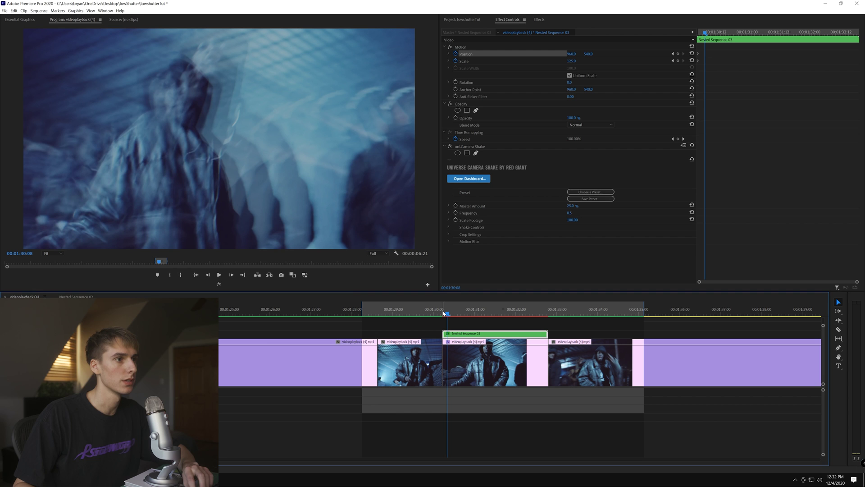
left_click(795, 71)
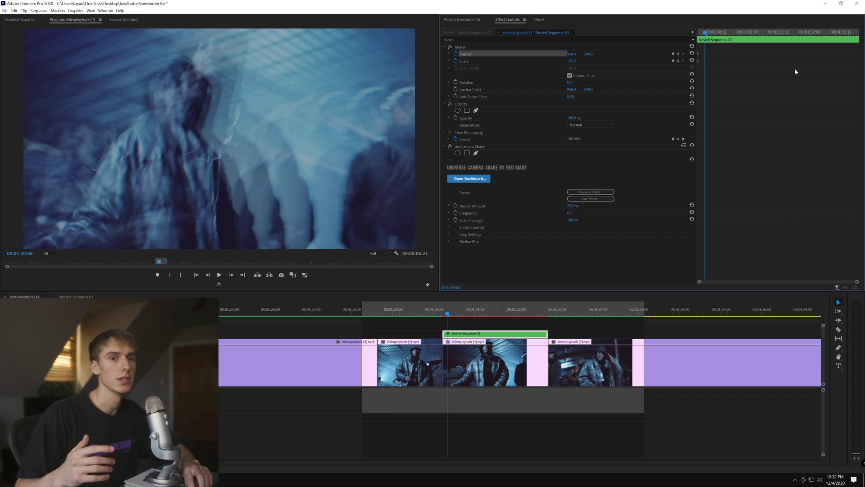
key("Left")
key("Left")
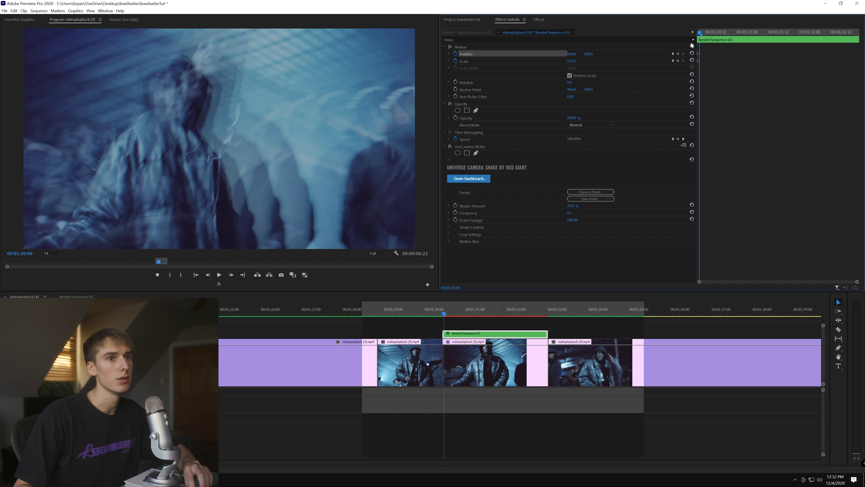
key("Left")
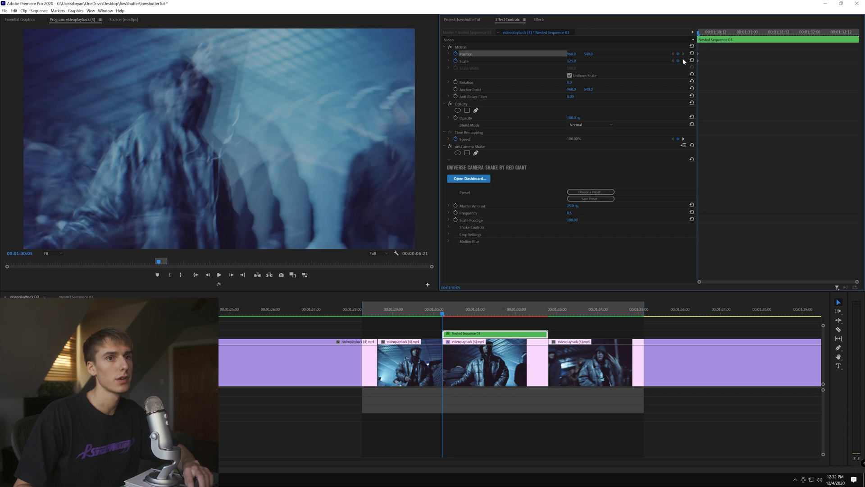
key("Right")
key("Right")
key("Right")
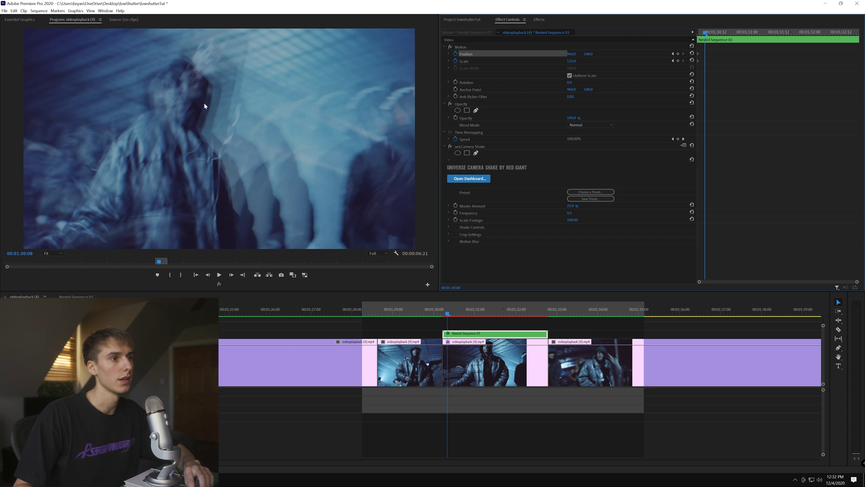
key("Left")
key("Right")
key("Left")
key("Right")
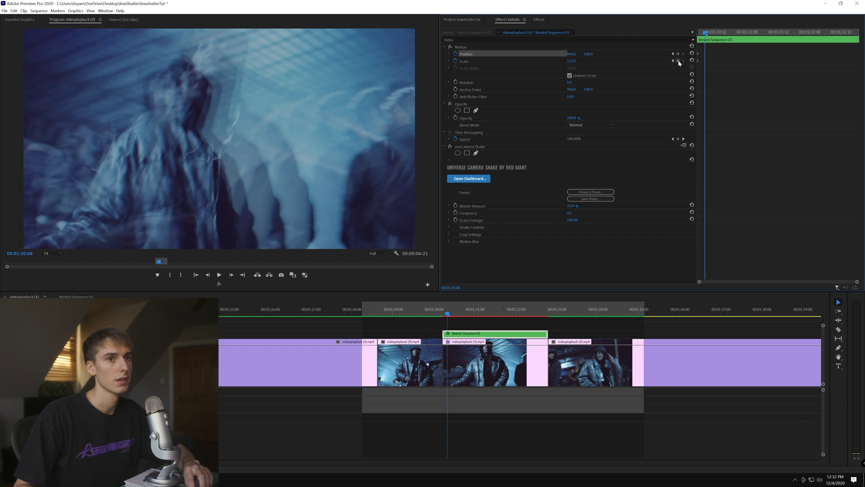
left_click(678, 60)
Step: At 00:01:30:09, shift the frame's Position to 910.3, 641.0
key("Right")
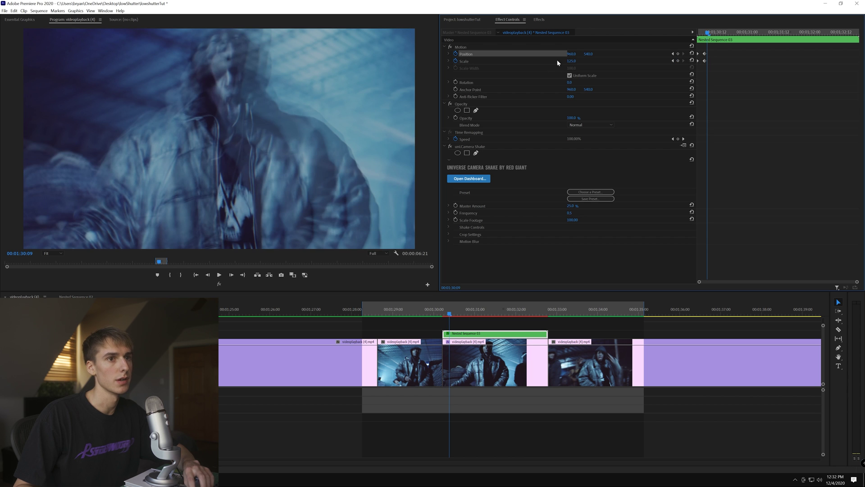
left_click(462, 47)
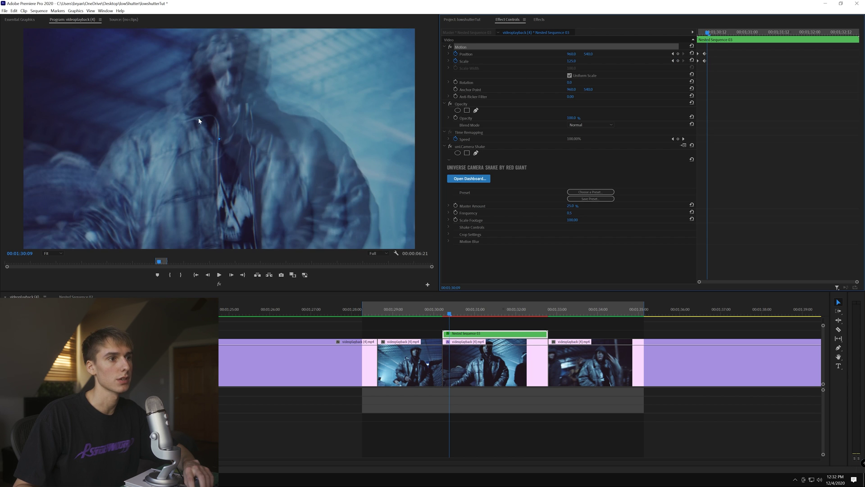
left_click_drag(234, 107, 226, 125)
left_click(753, 98)
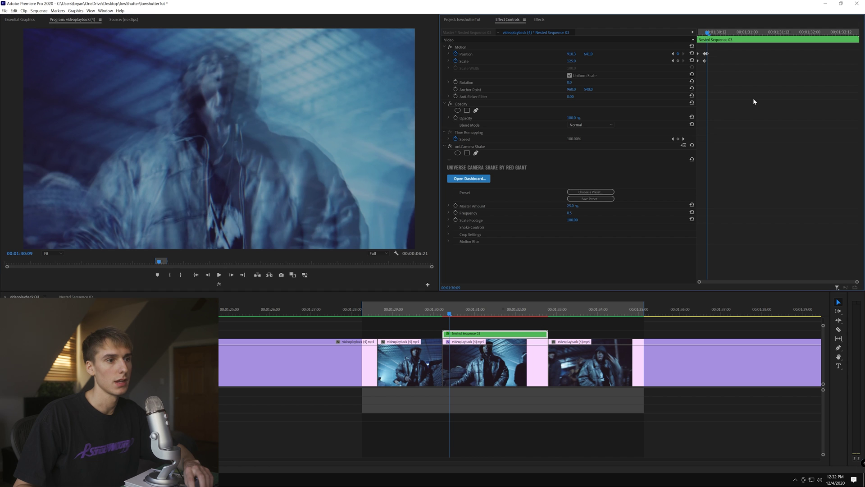
Step: Keyframe Position and Scale at 00:01:30:14, then shift the frame down-left at 00:01:30:15
key("Right")
key("Right")
key("Right")
key("Right")
key("Right")
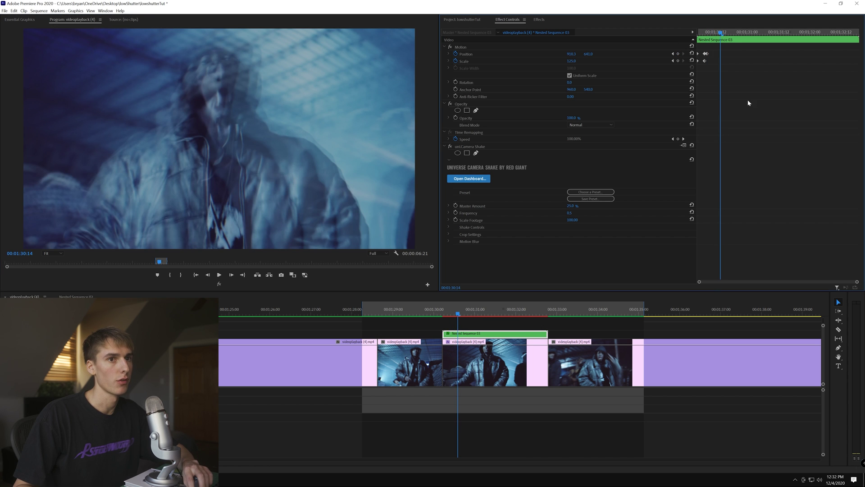
left_click(678, 61)
left_click(678, 53)
key("Right")
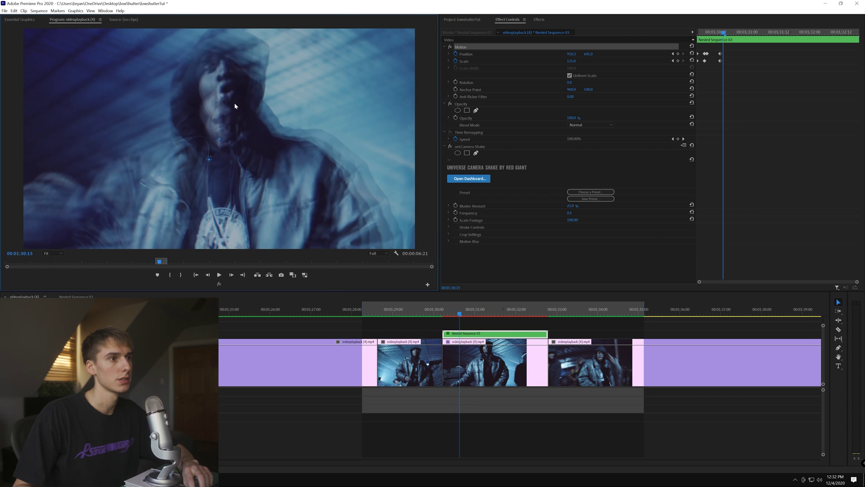
left_click_drag(234, 103, 226, 109)
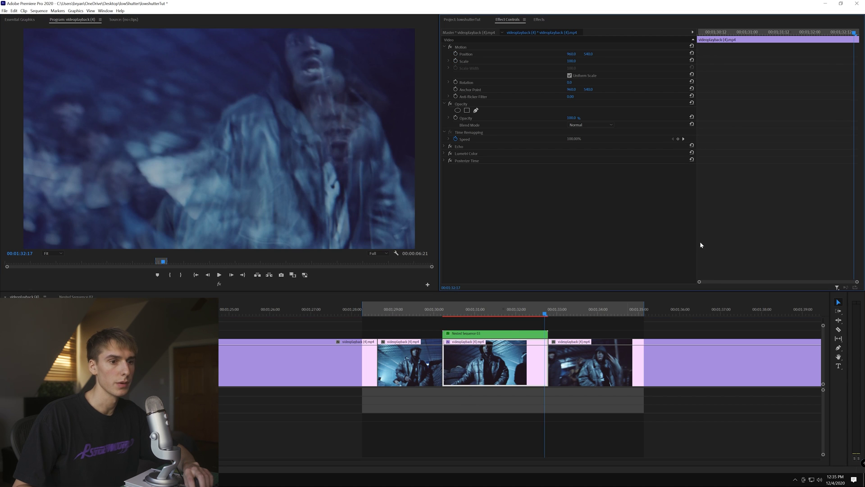
Step: Marquee-select and delete most Scale keyframes, then turn off Scale animation
left_click(509, 334)
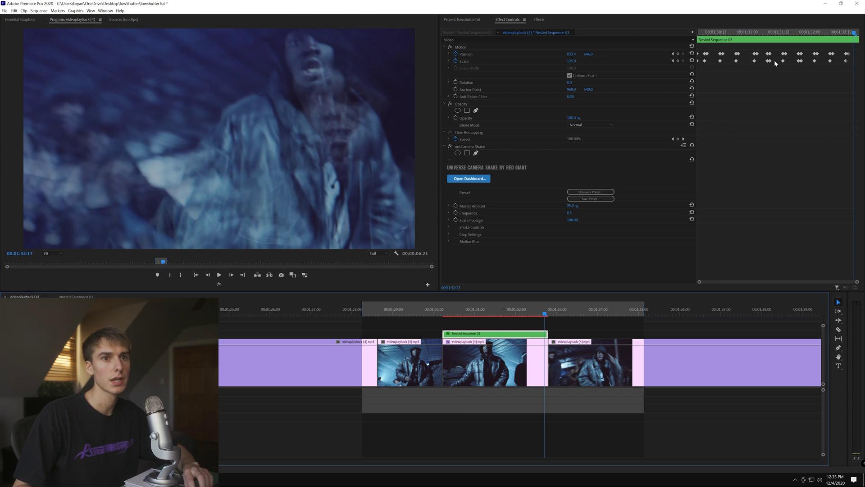
left_click_drag(848, 68, 708, 59)
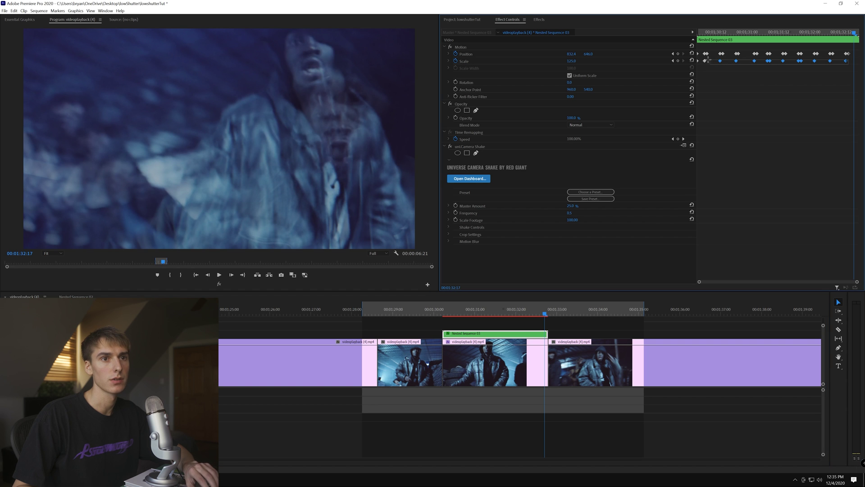
key("Delete")
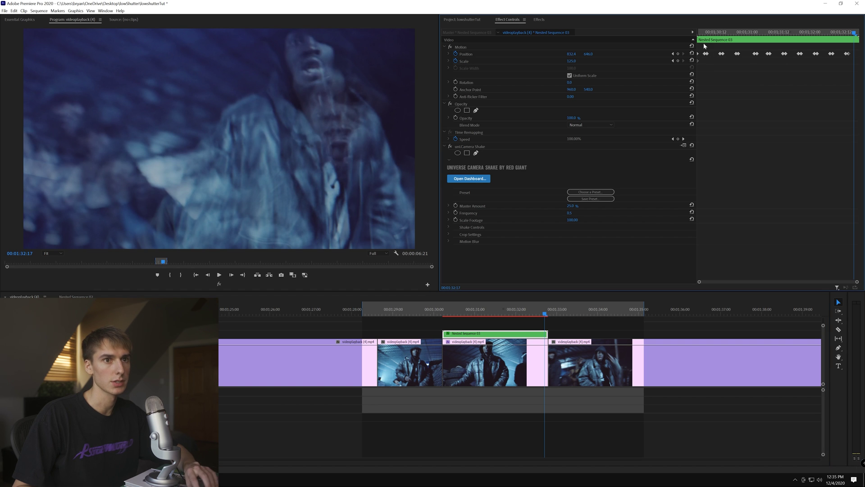
left_click(704, 34)
Step: Confirm deleting the Scale keyframes so Scale holds at 115.0, then scrub the clip
left_click_drag(704, 33, 697, 34)
left_click(455, 61)
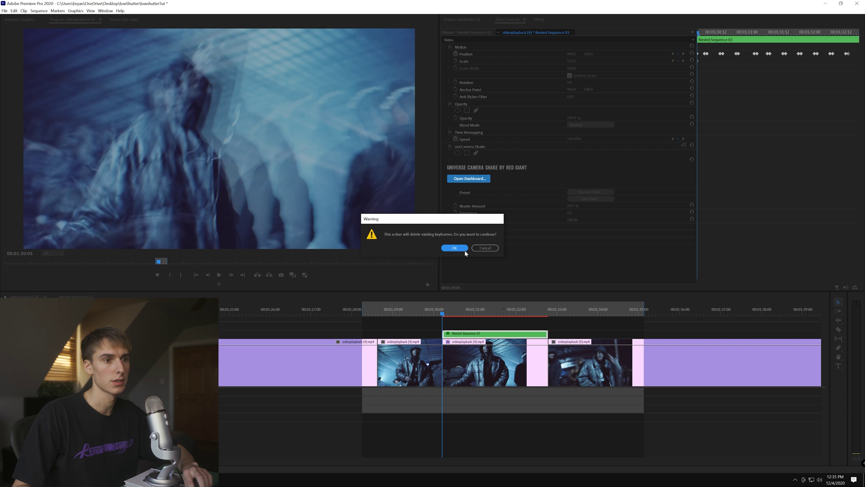
left_click(465, 249)
left_click_drag(702, 32, 753, 38)
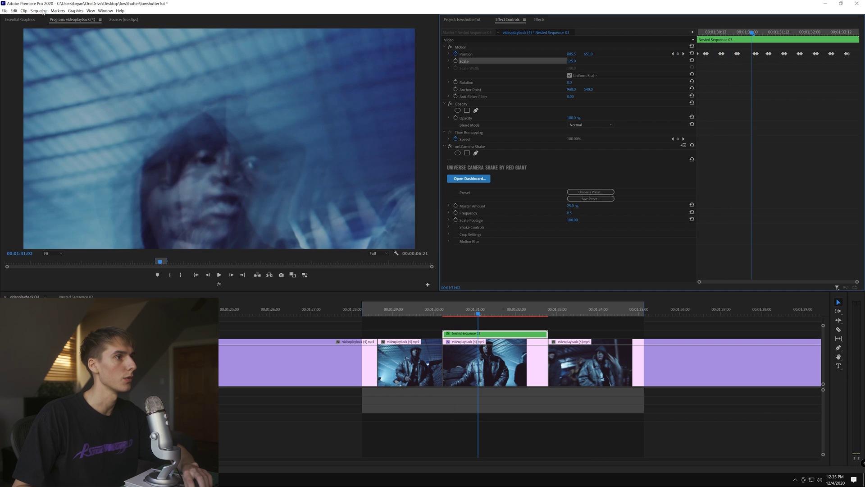
Step: Render the in-to-out range and scrub through the nested clip's section
left_click(39, 10)
left_click(54, 34)
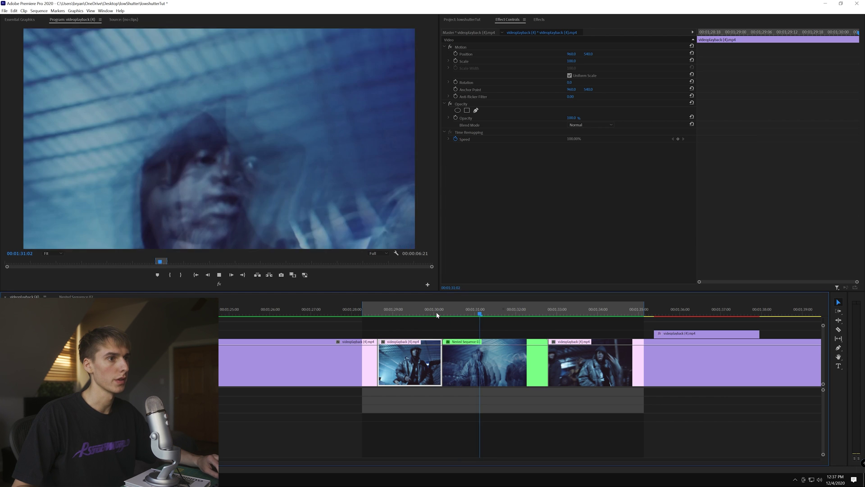
left_click_drag(437, 315, 480, 314)
left_click(757, 54)
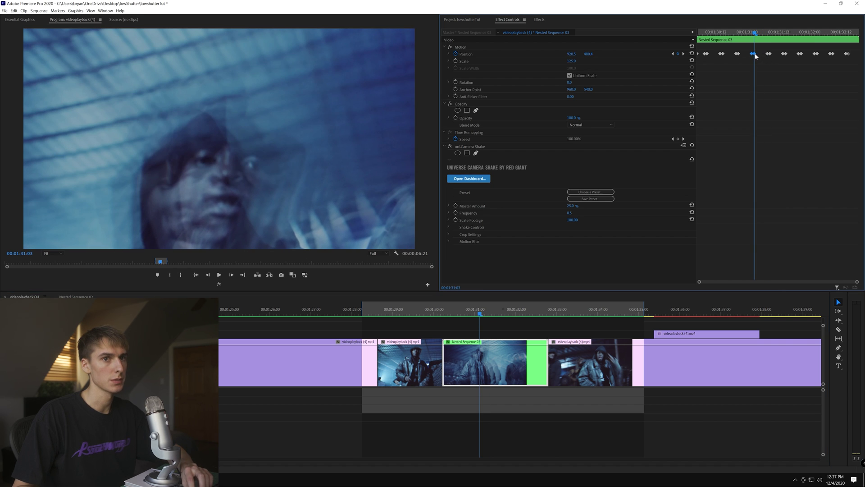
key("Left")
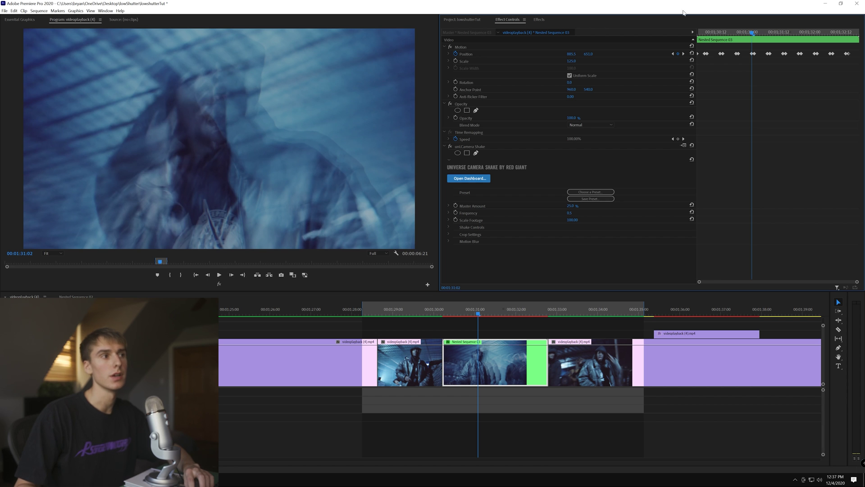
left_click(57, 11)
left_click(433, 361)
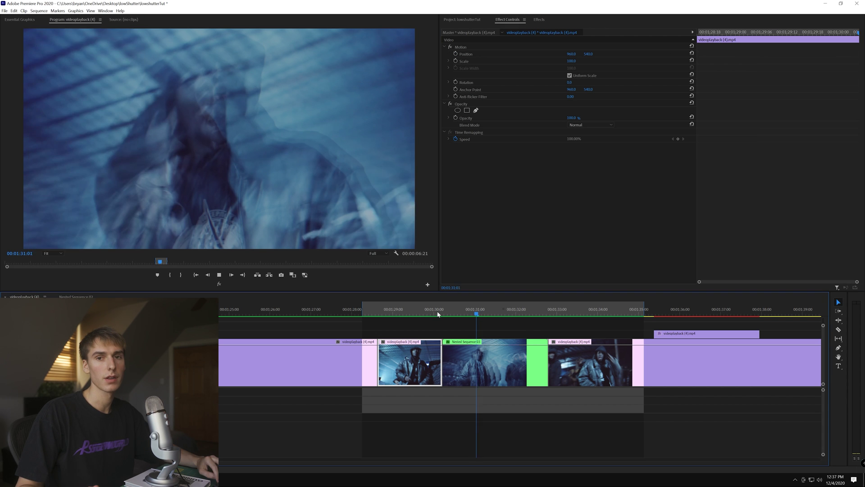
key("space")
left_click(445, 310)
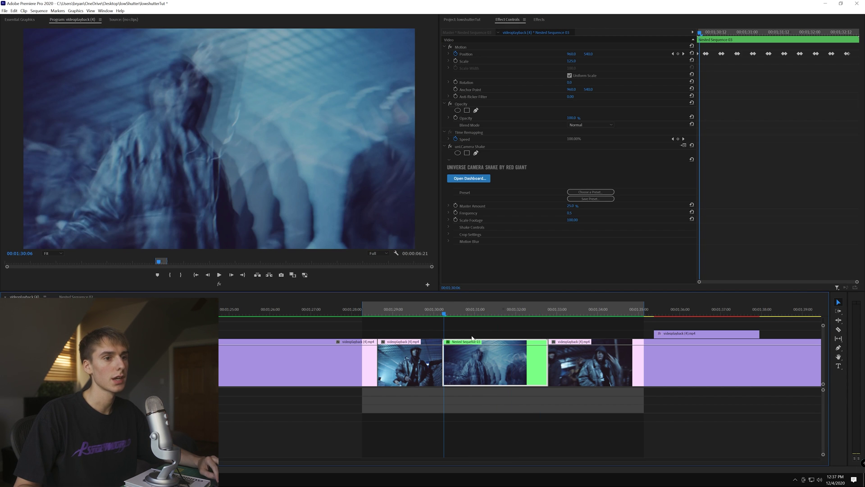
left_click_drag(451, 312, 478, 314)
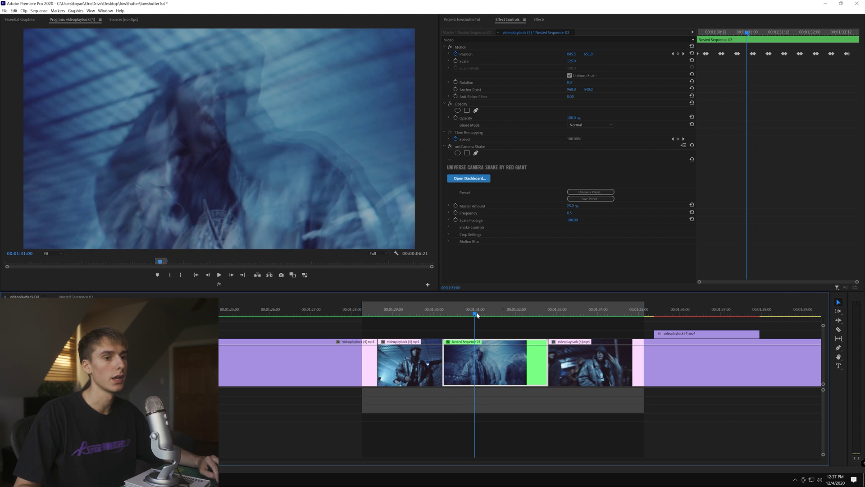
double_click(489, 377)
left_click(475, 20)
left_click(25, 296)
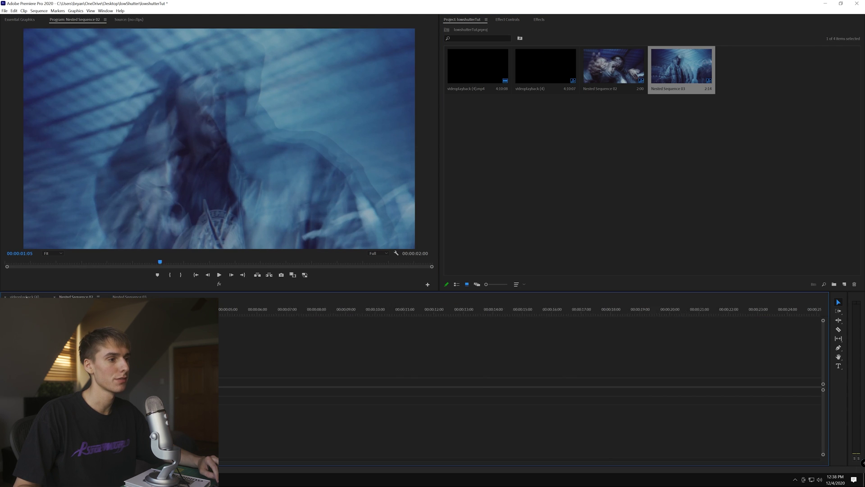
left_click(465, 314)
left_click(436, 314)
key("space")
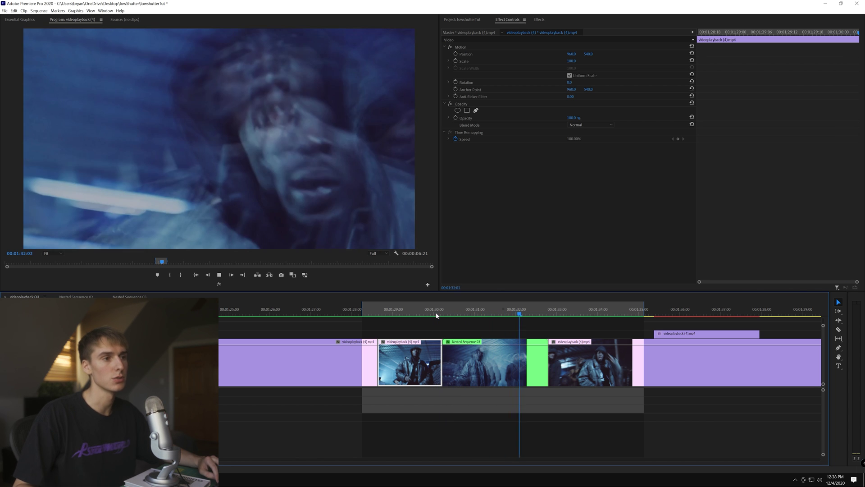
left_click(447, 314)
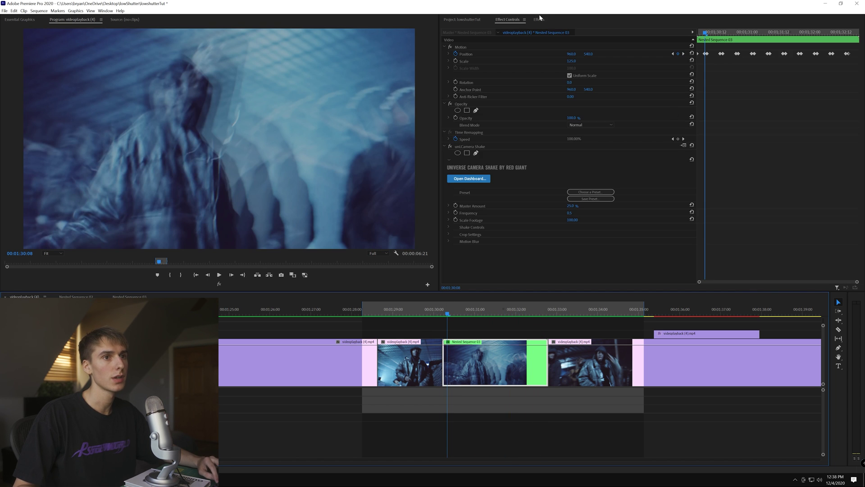
left_click(539, 20)
Step: Search effects for 'rgb' and drag uniRGB Separation onto Nested Sequence 03
left_click(508, 28)
left_click(487, 29)
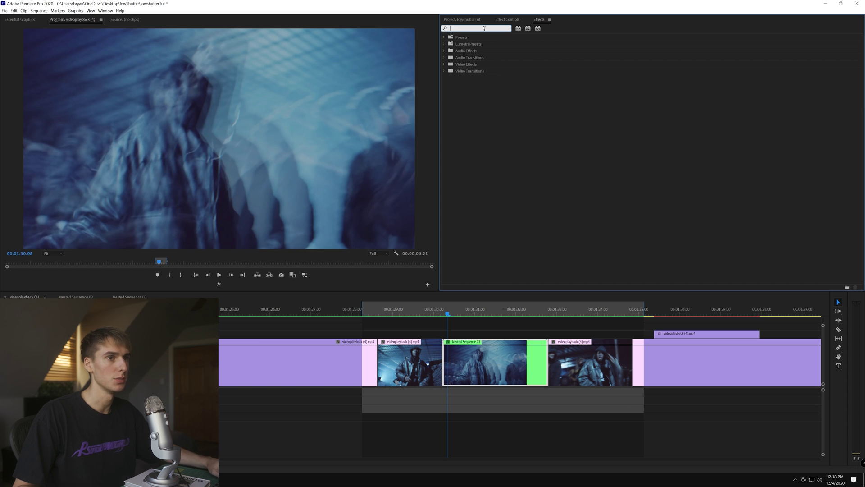
type("rng")
key("BackSpace")
key("BackSpace")
type("gb")
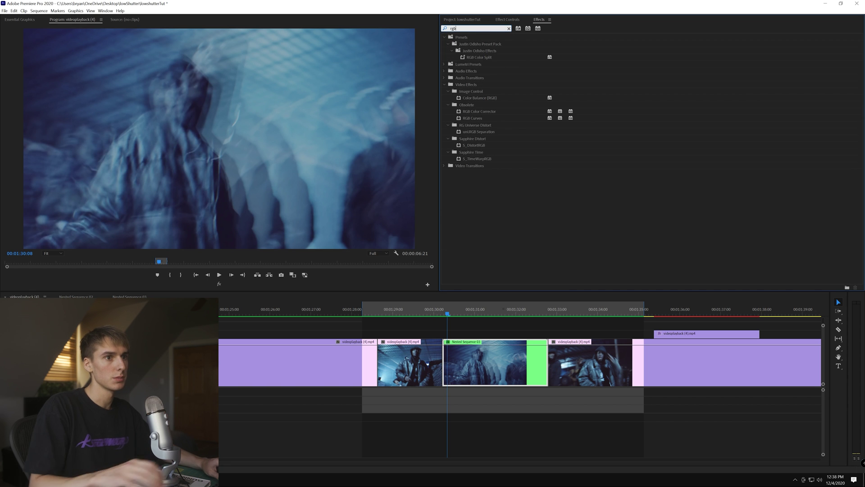
left_click_drag(479, 131, 477, 370)
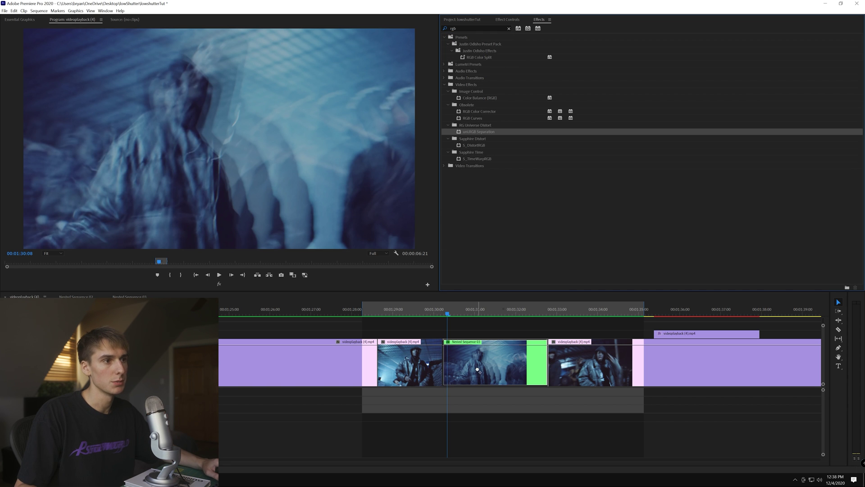
left_click(502, 20)
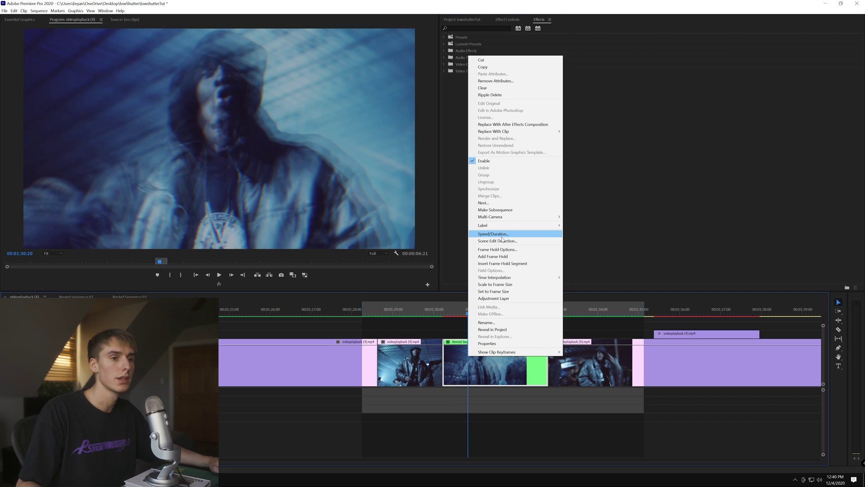
left_click(493, 234)
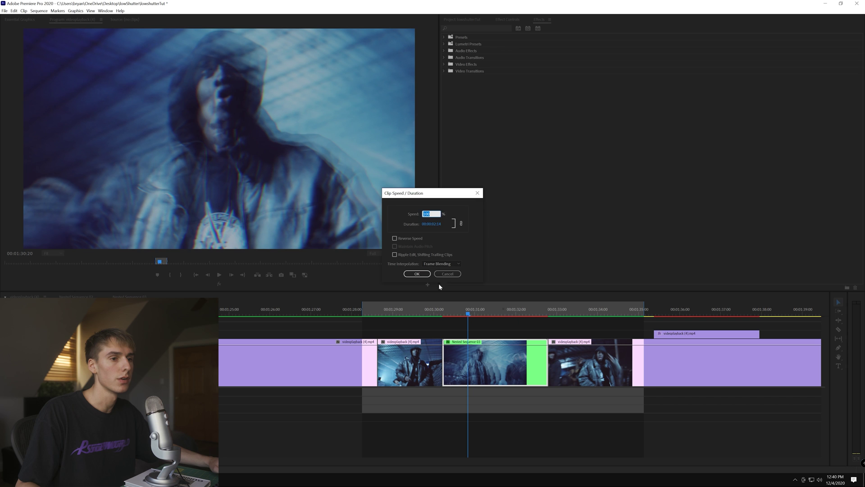
Step: Choose a different Time Interpolation method in Clip Speed / Duration and confirm
left_click(439, 264)
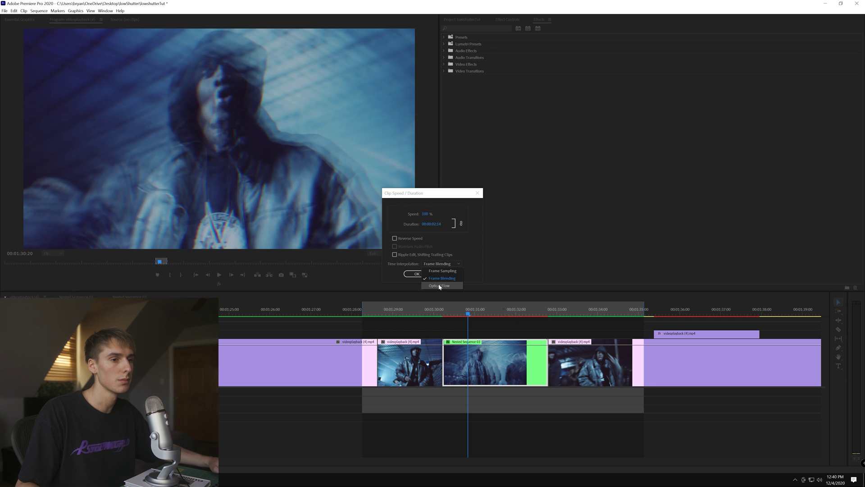
left_click(422, 274)
left_click(443, 310)
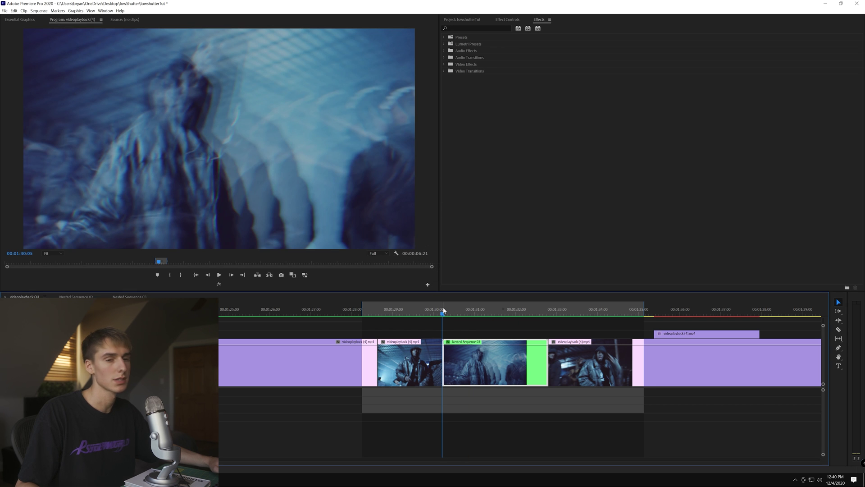
Step: Play and scrub the section from 1:29:21 through 1:30:05 to review the effects
left_click(429, 315)
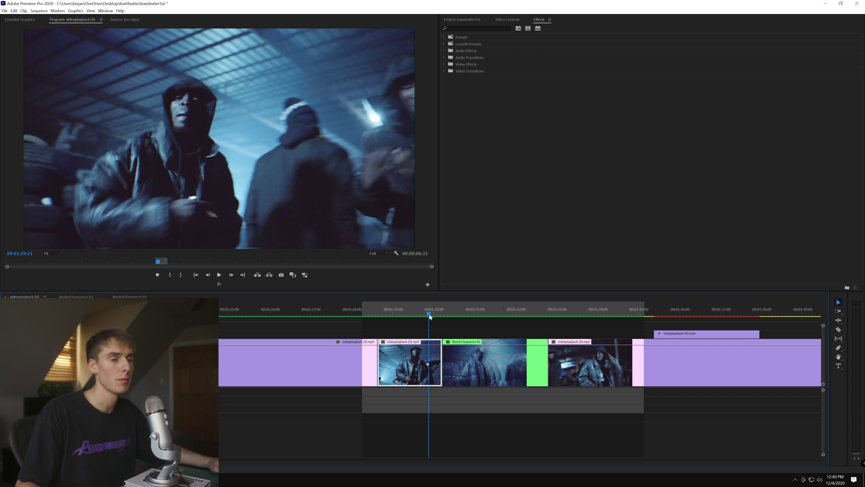
key("space")
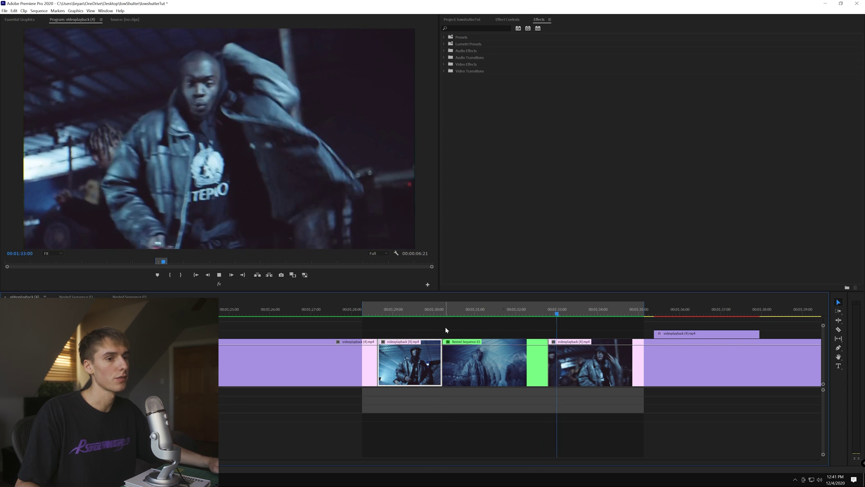
key("space")
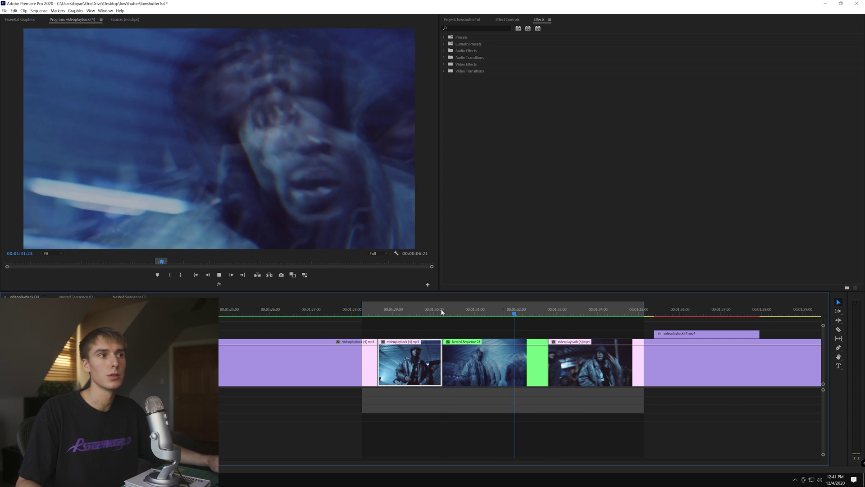
left_click(445, 314)
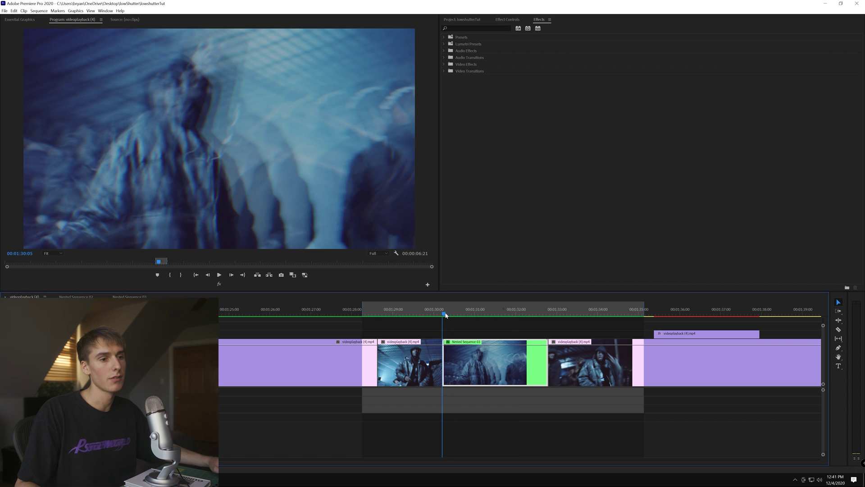
left_click_drag(445, 315, 489, 316)
key("space")
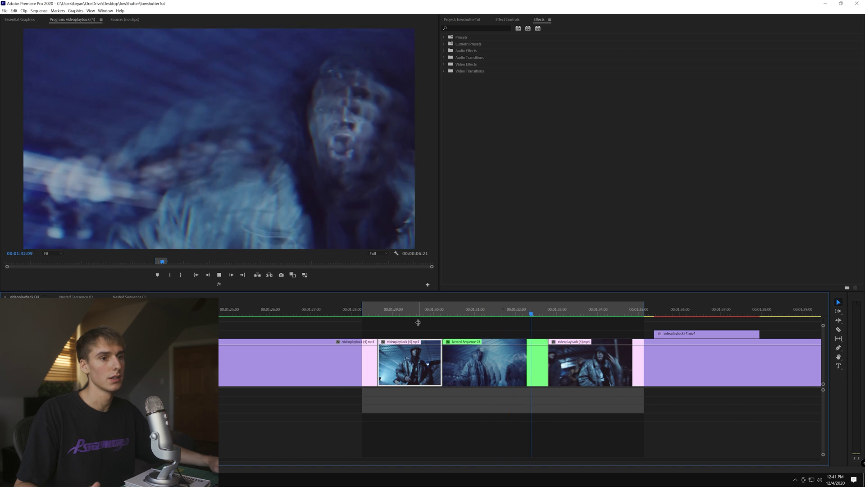
left_click(443, 313)
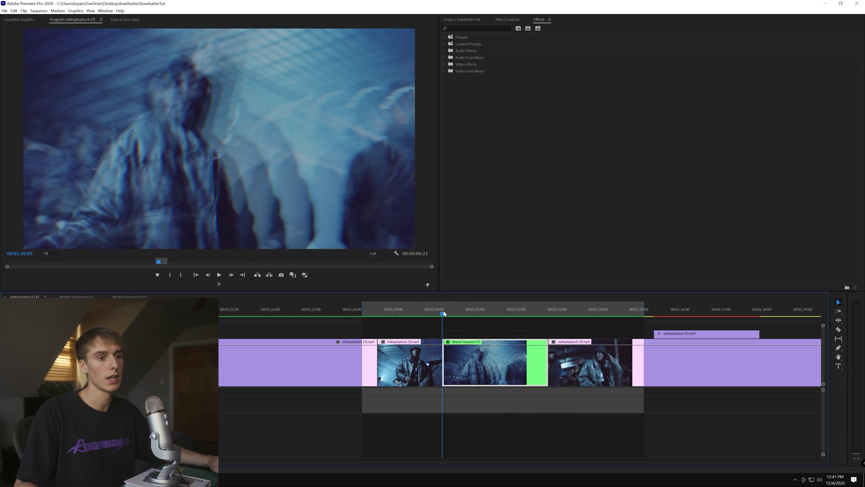
double_click(485, 363)
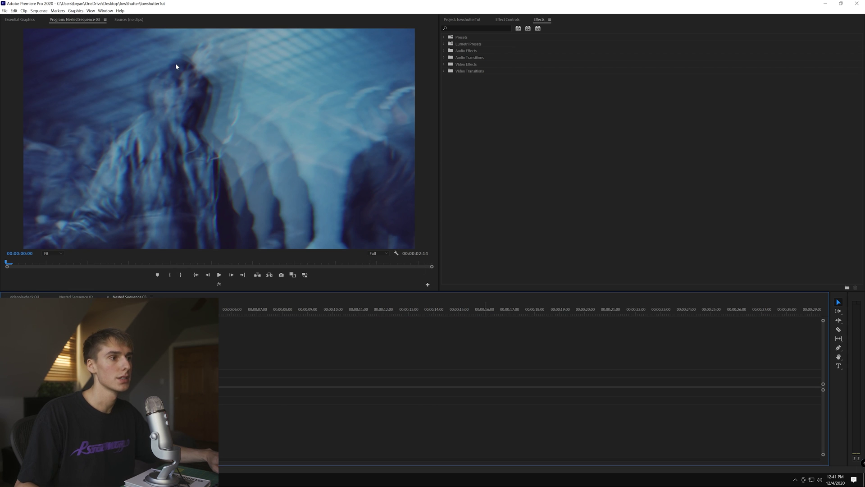
key("shift+5")
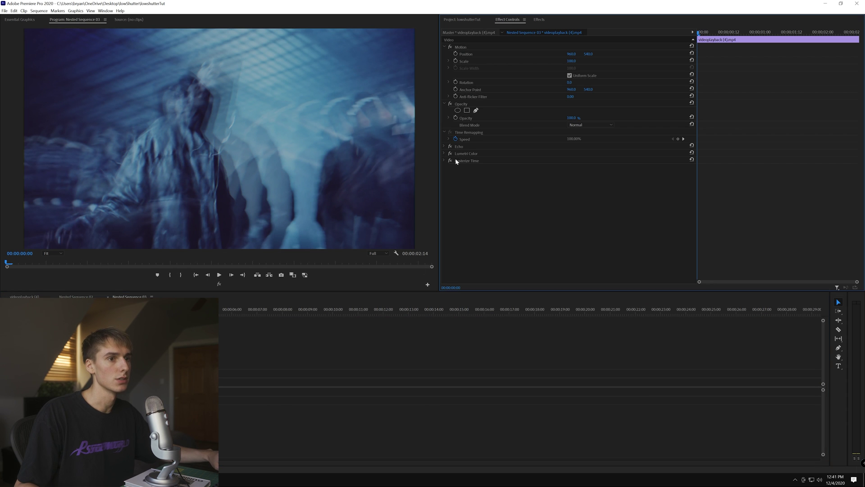